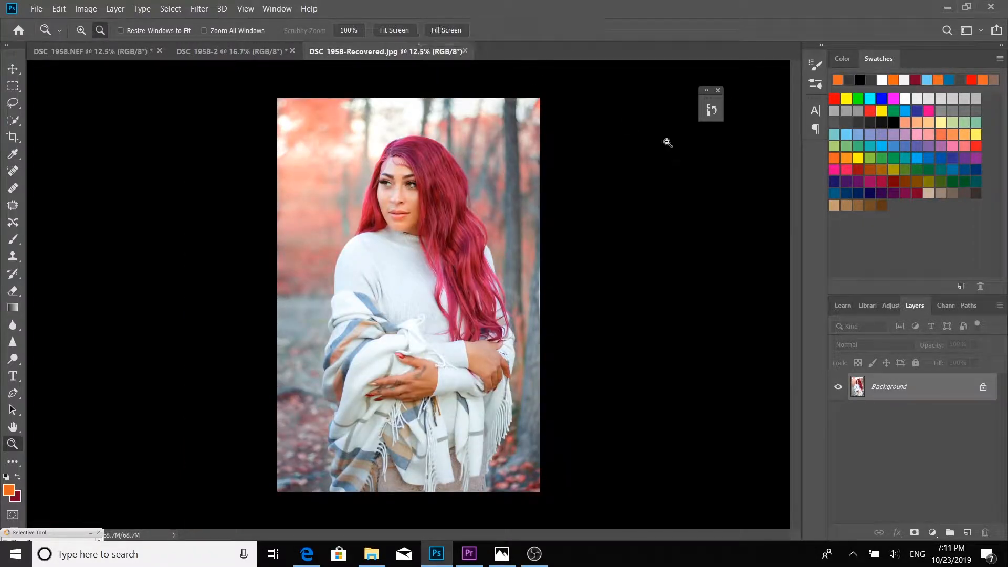
Switch to the DSC_1958-2 document and unlock its Background layer.
left_click(234, 51)
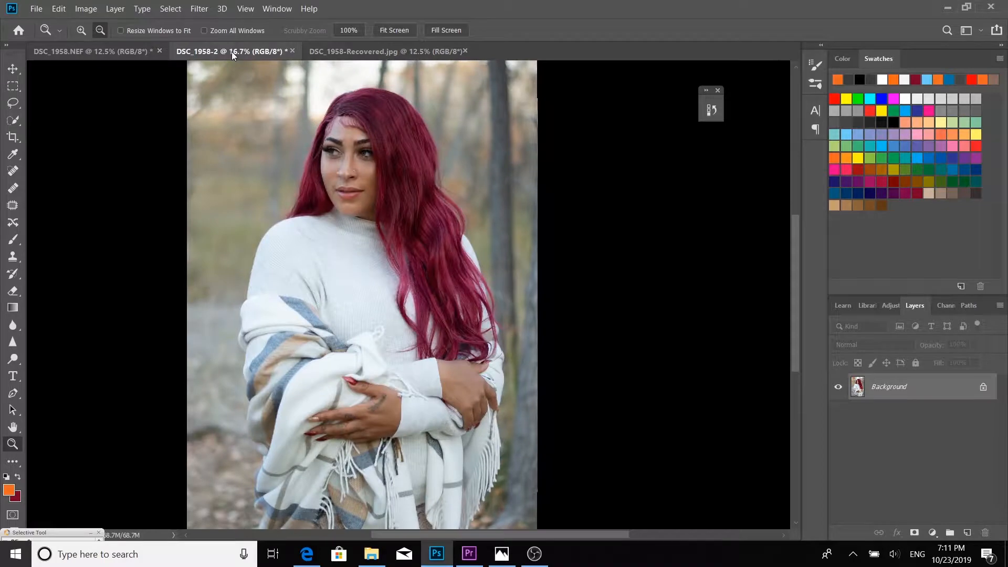
left_click(331, 176)
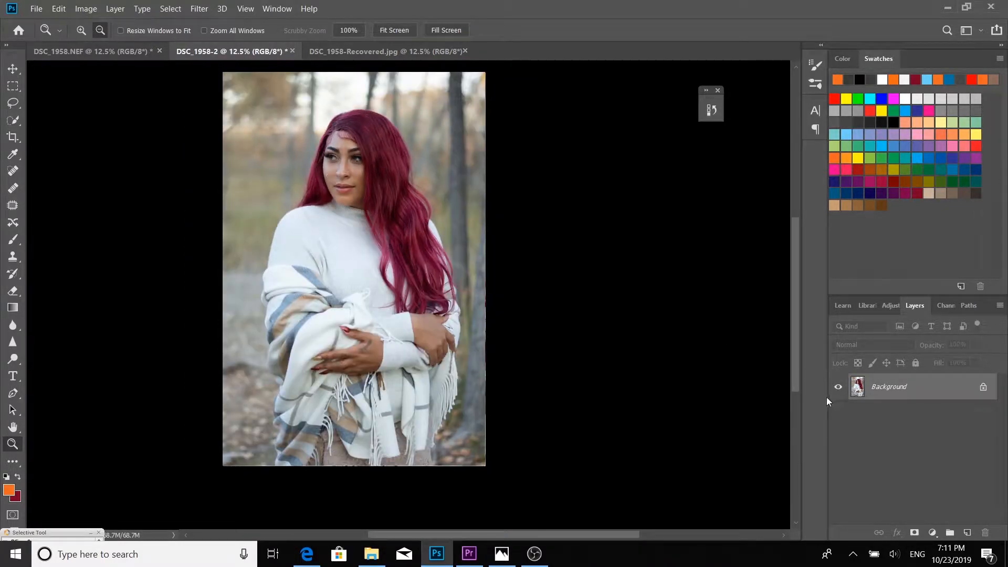
left_click(984, 387)
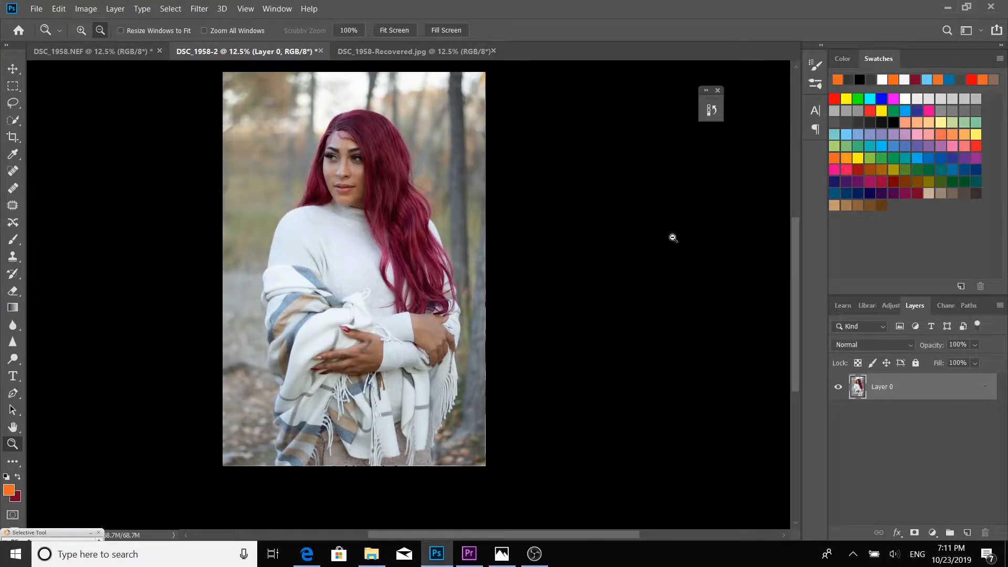
In Liquify, push the woman's shoulder and shawl-covered arm outline inward using Forward Warp with a brush size of 1279.
left_click(199, 9)
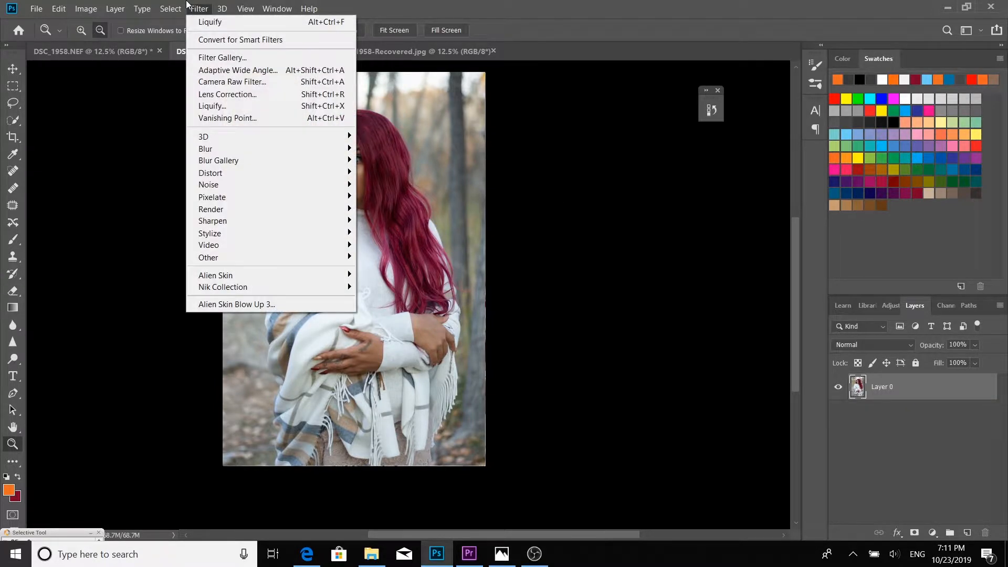
left_click(223, 107)
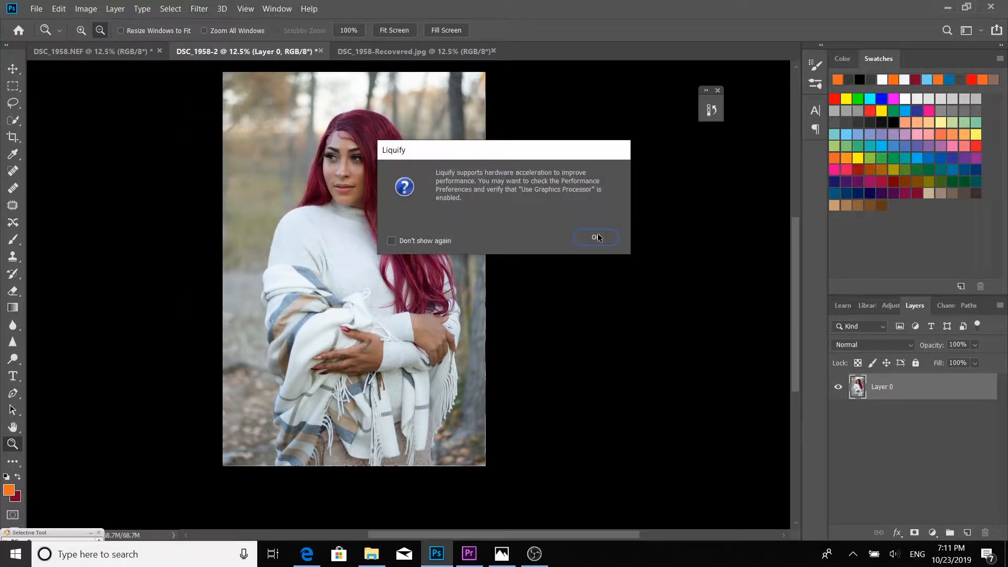
left_click(597, 238)
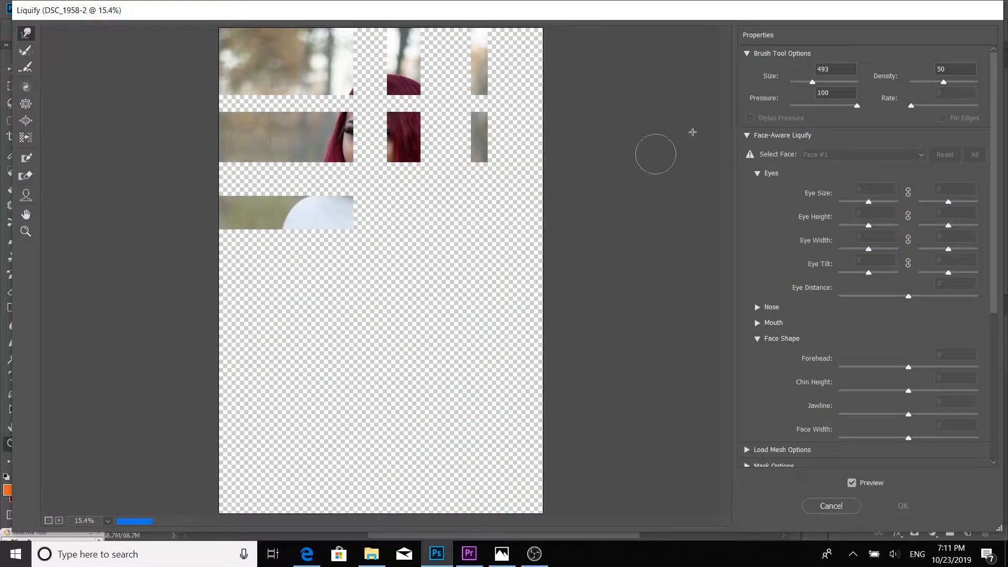
left_click_drag(815, 80, 821, 83)
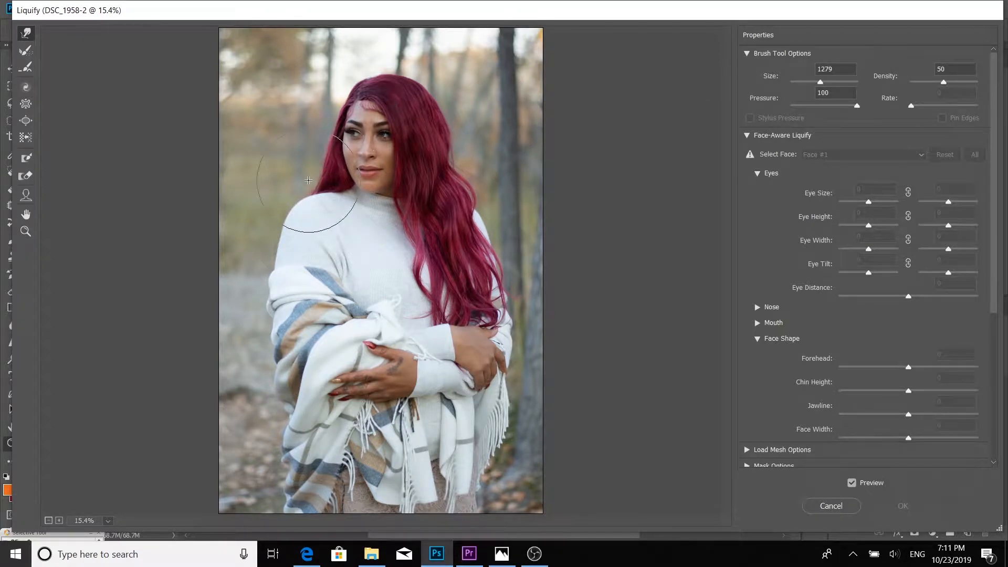
mouse_move(309, 180)
left_mouse_down()
mouse_move(266, 273)
mouse_move(275, 275)
mouse_move(269, 315)
left_mouse_up()
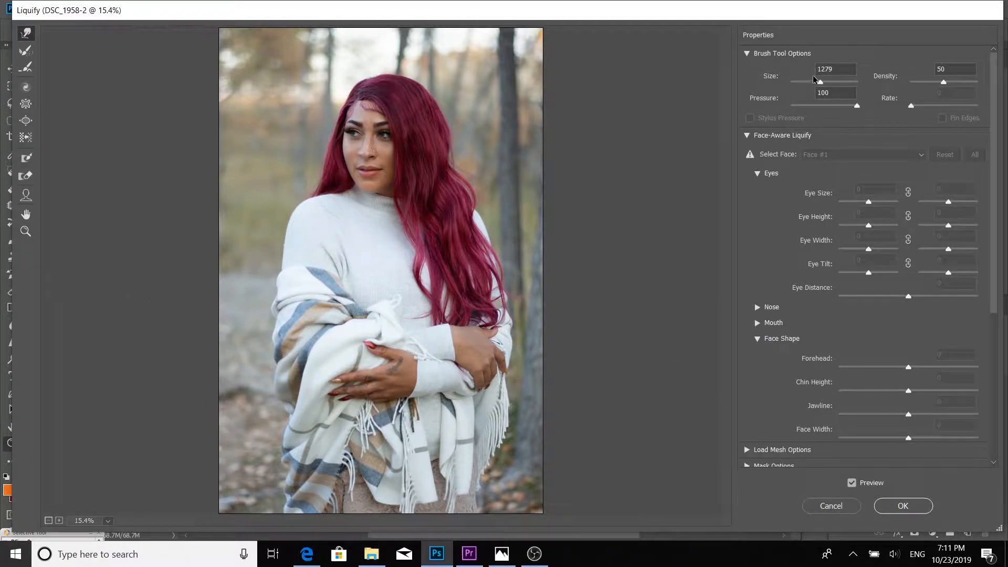
Pucker the lower part of the shawl with a 1279 brush and apply the Liquify changes.
left_click_drag(815, 83, 813, 82)
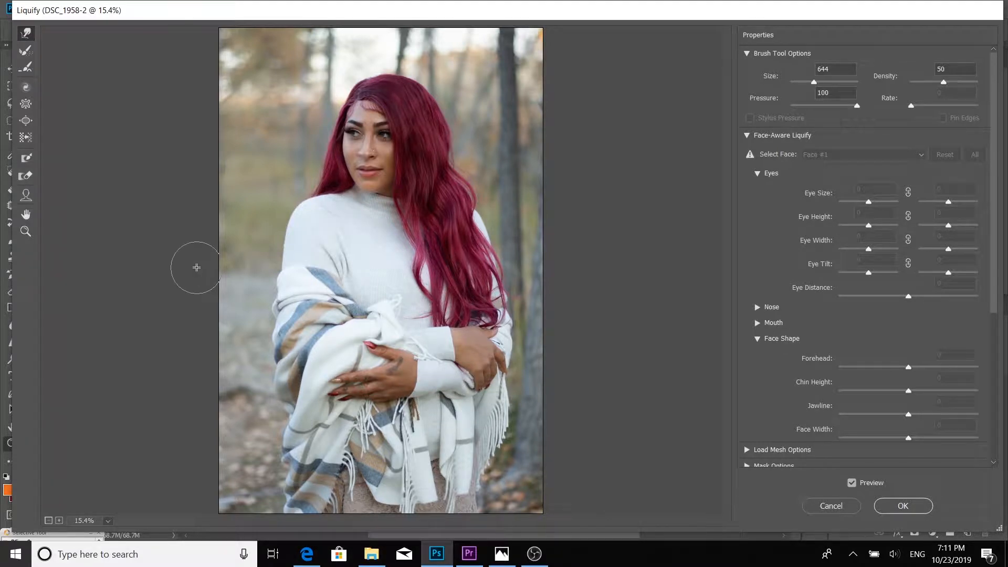
left_click(23, 105)
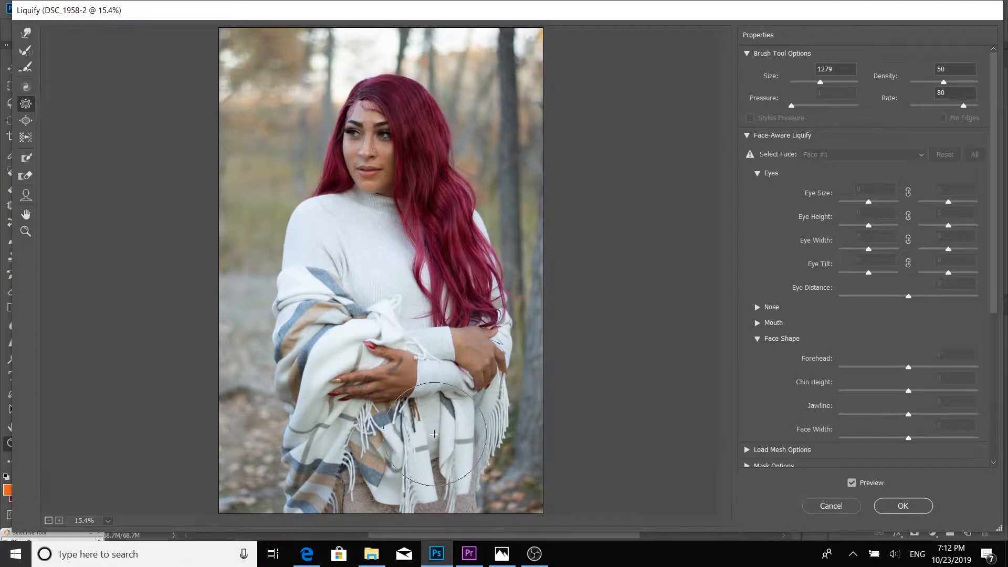
left_click(434, 433)
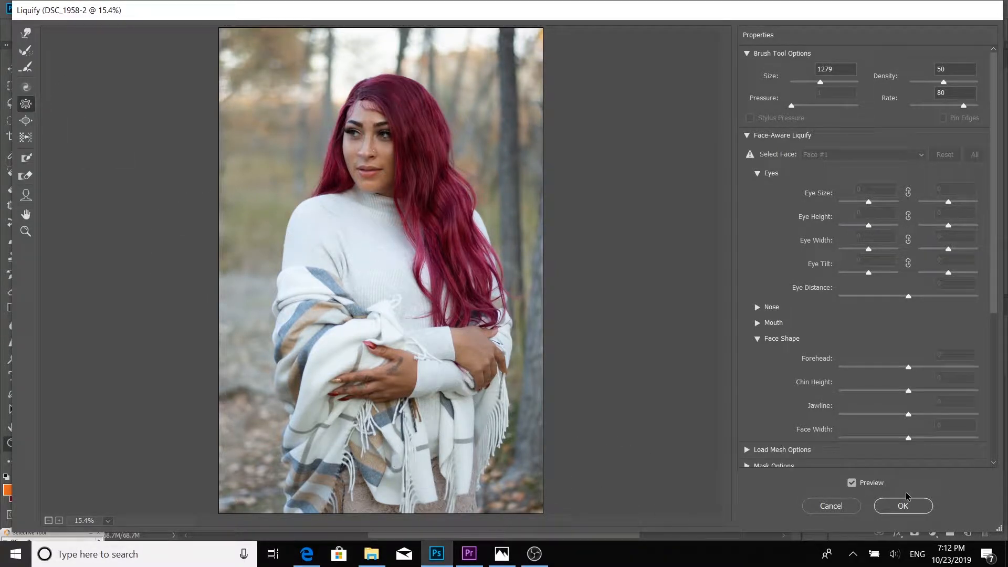
left_click(904, 506)
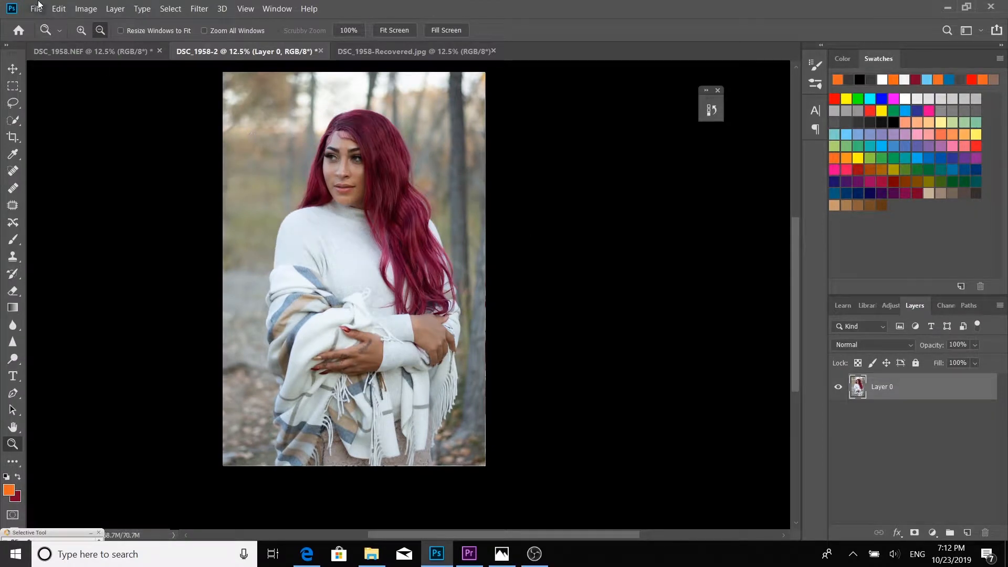
Undo and redo the Liquify edit to compare the figure before and after.
left_click(59, 8)
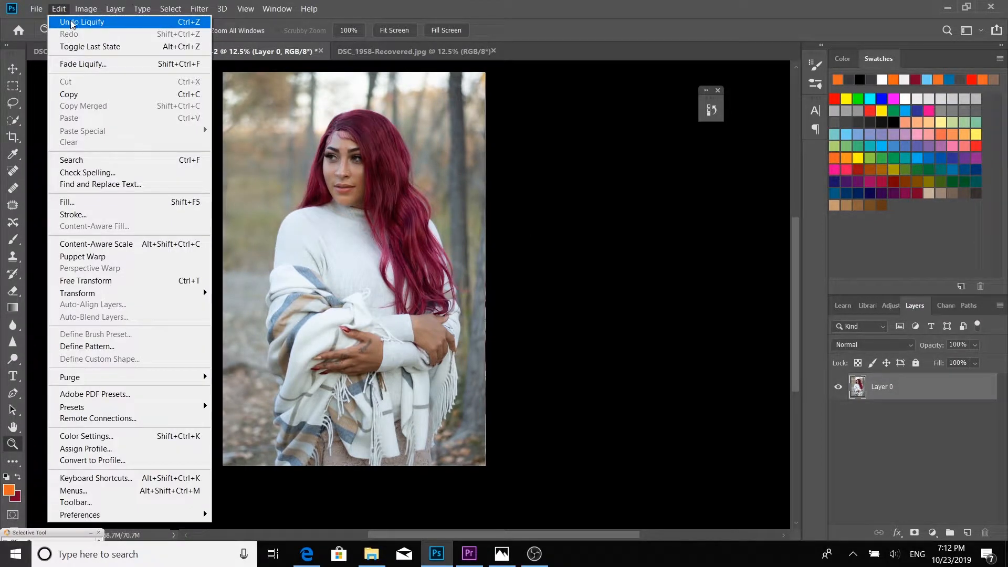
left_click(71, 22)
left_click(59, 8)
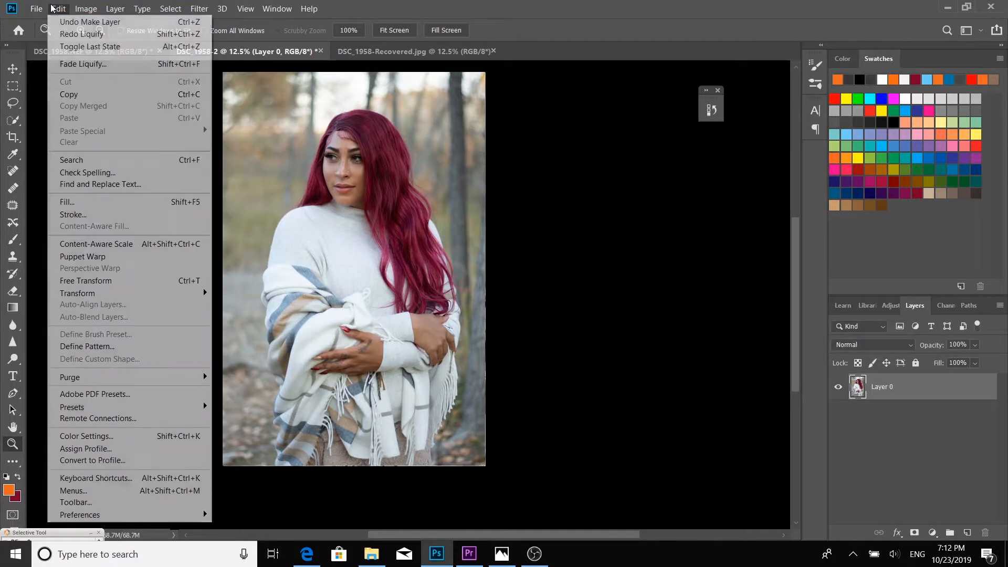
left_click(67, 33)
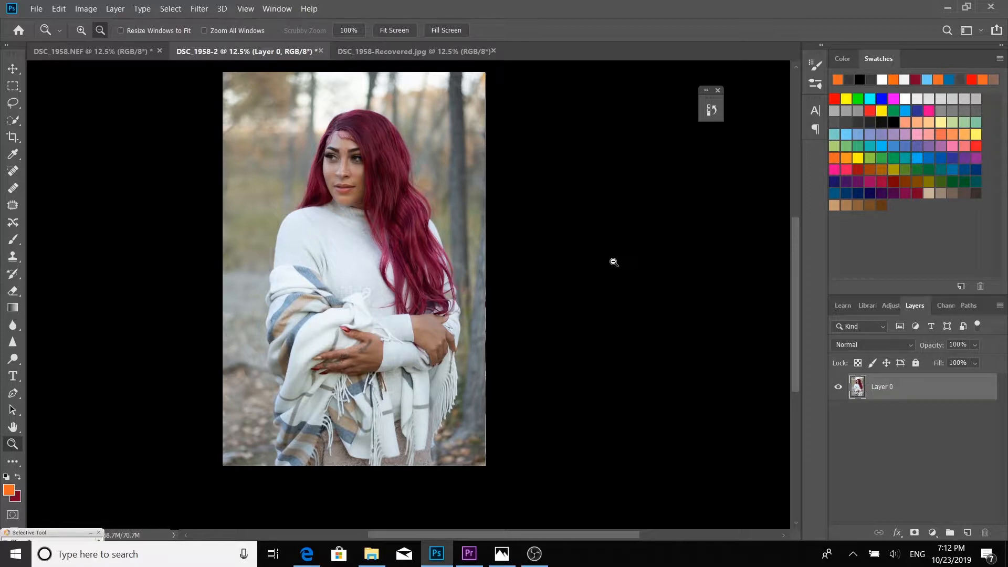
Remove blemishes on the forehead, between the eyebrows and along the cheek with a 33 px Spot Healing Brush.
left_click(334, 133)
left_click(334, 133)
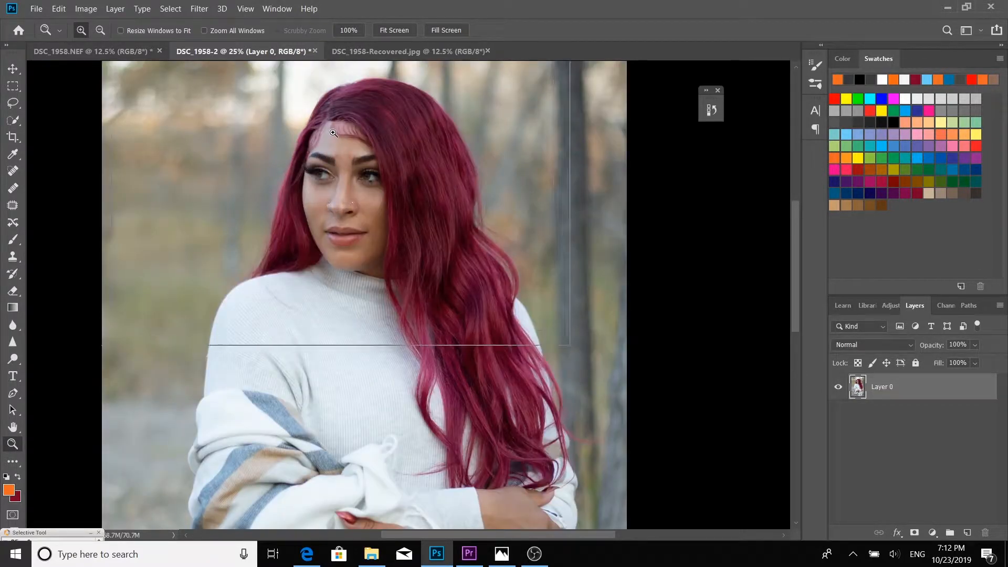
left_click(356, 171)
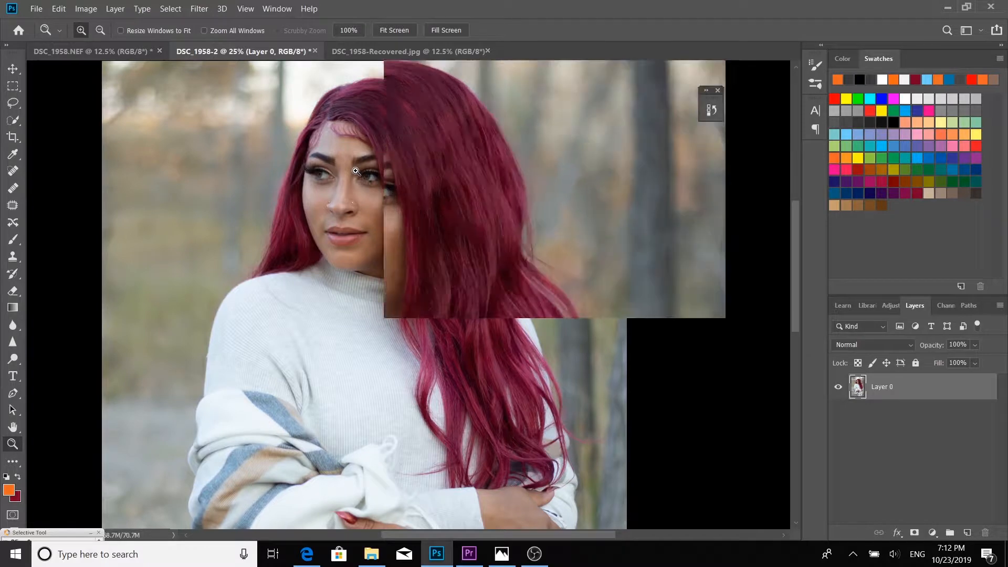
left_click(12, 171)
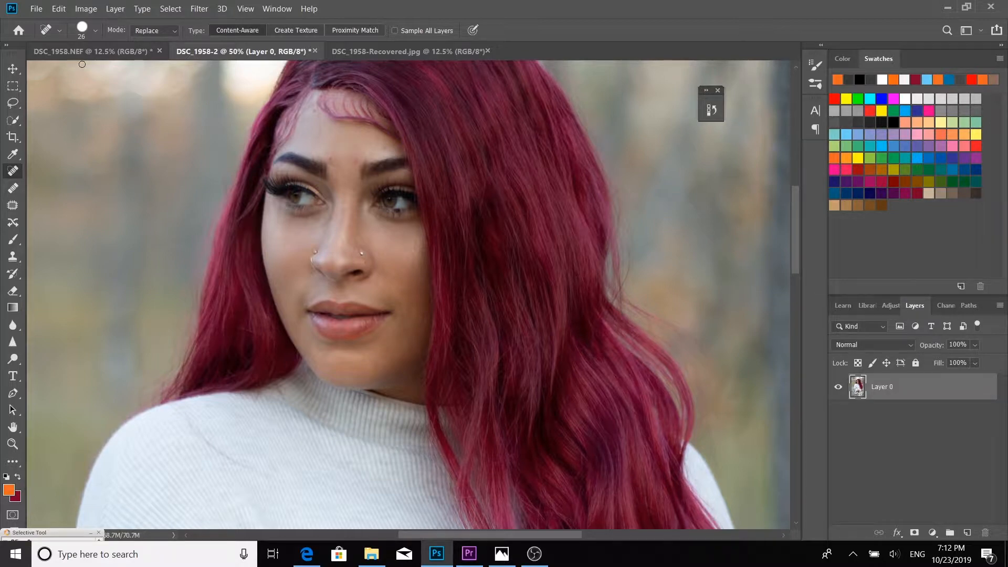
left_click(85, 27)
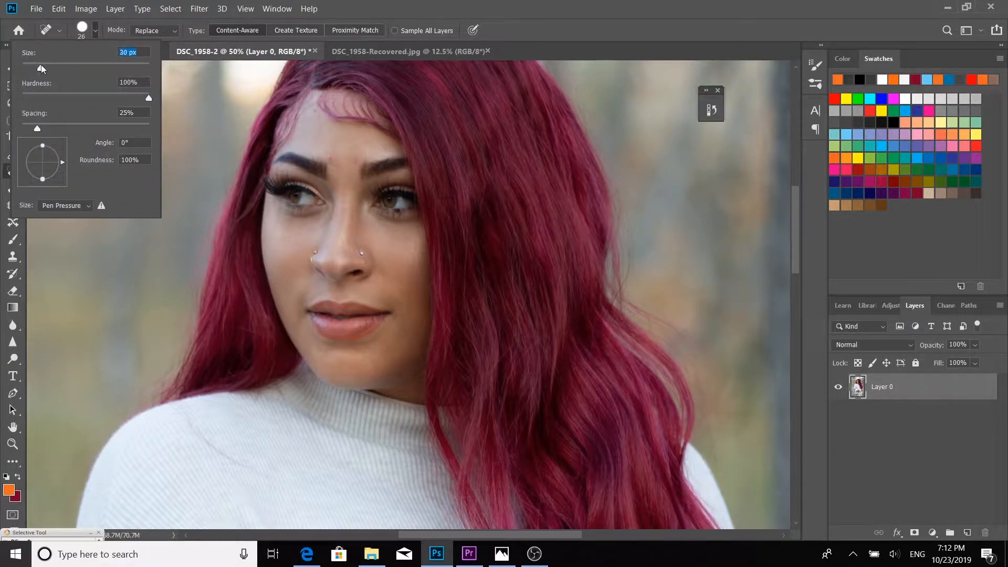
left_click(41, 67)
left_click(43, 65)
left_click(383, 148)
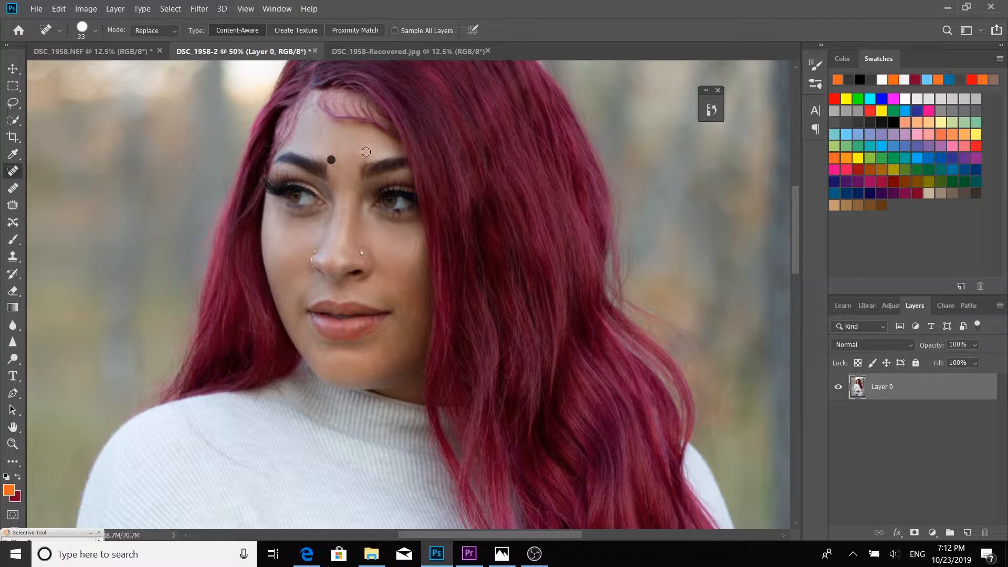
left_click(331, 160)
left_click_drag(317, 114, 311, 153)
left_click_drag(279, 210, 275, 234)
Smooth the forehead skin using the Mixer Brush at a size of 95 px.
left_click(13, 461)
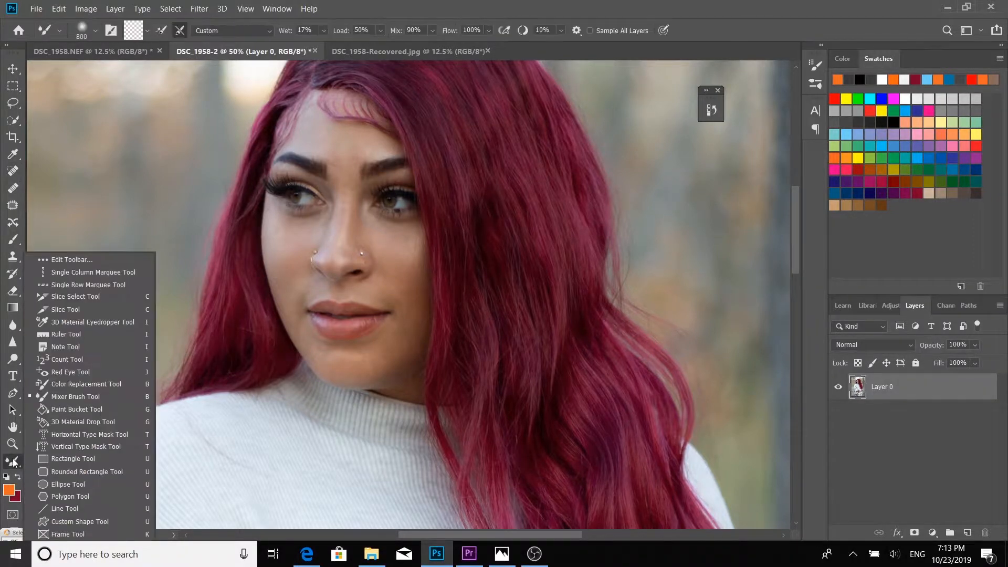
left_click(88, 398)
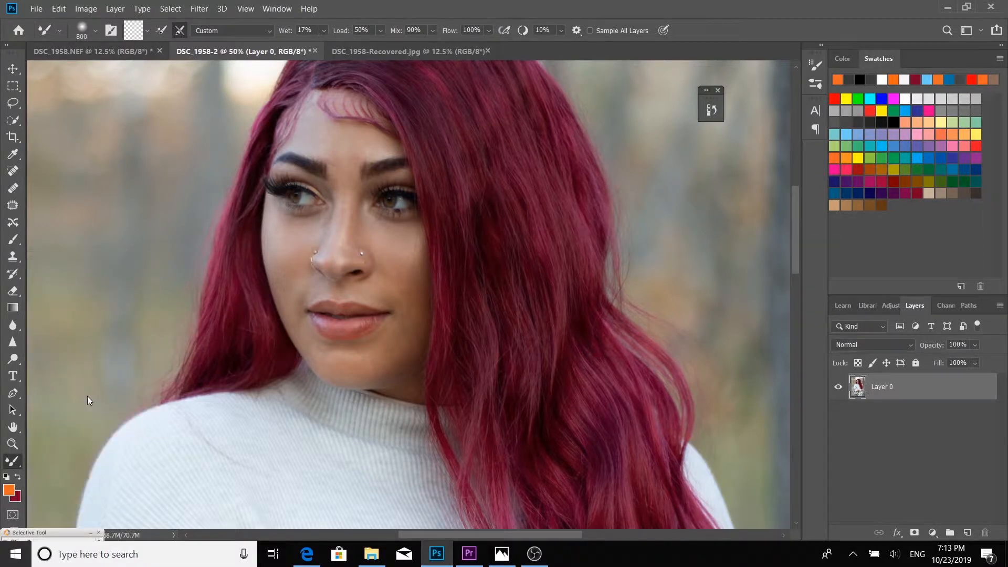
left_click(82, 33)
left_click(131, 71)
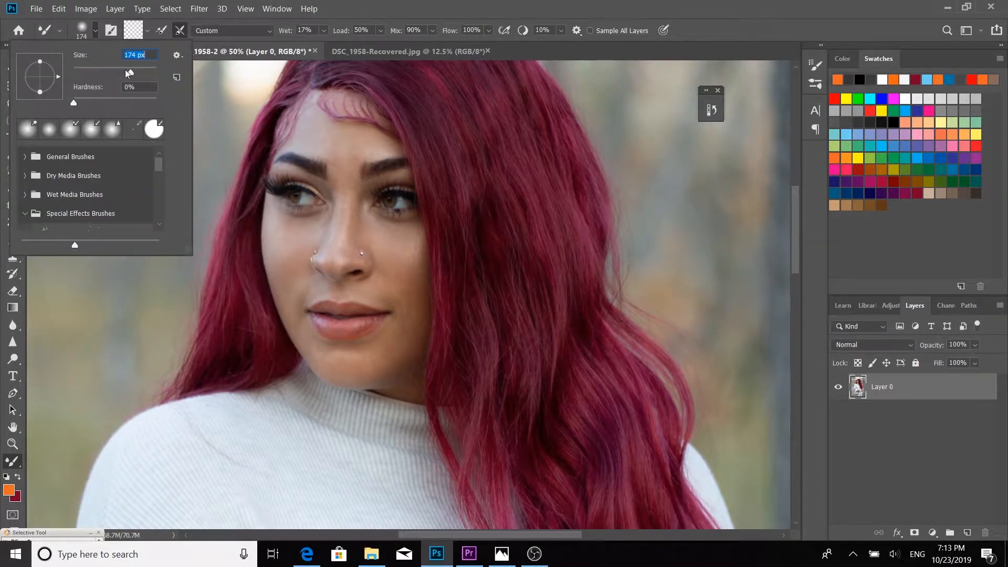
left_click_drag(127, 71, 122, 71)
left_click(113, 72)
left_click(360, 148)
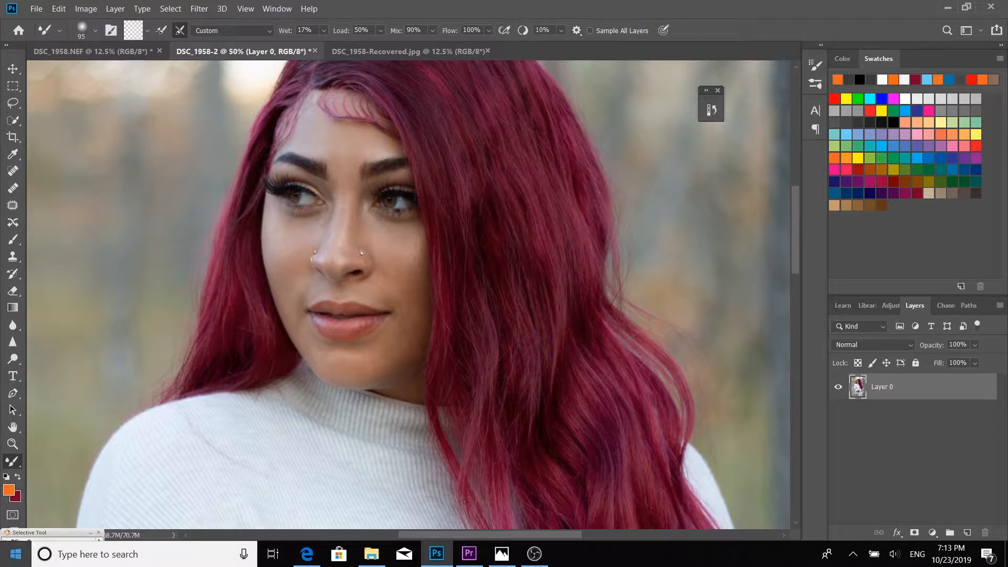
Add a Gradient Map adjustment layer above the photo and apply the Black, White preset to it.
left_click(11, 446)
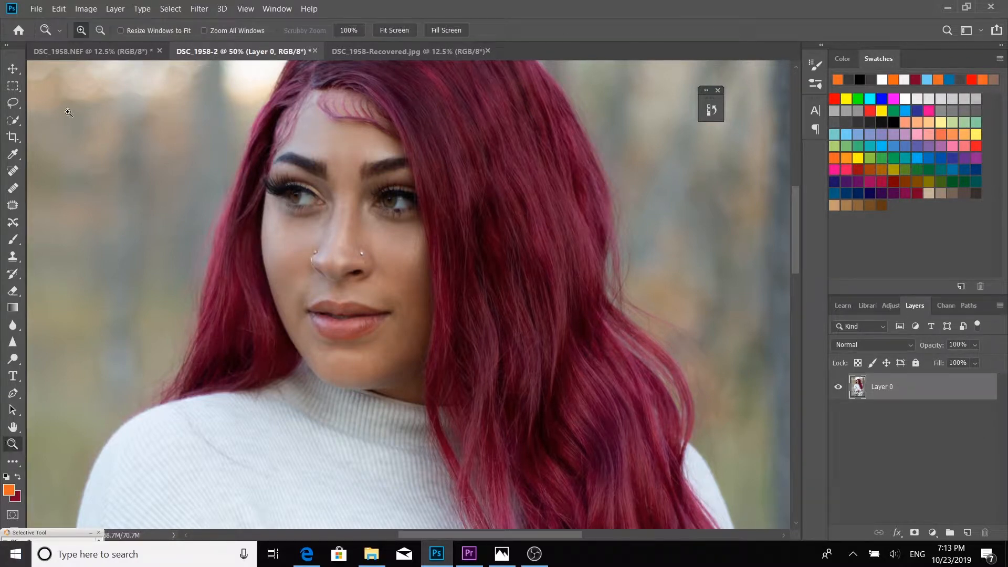
left_click(256, 184)
left_click(257, 184)
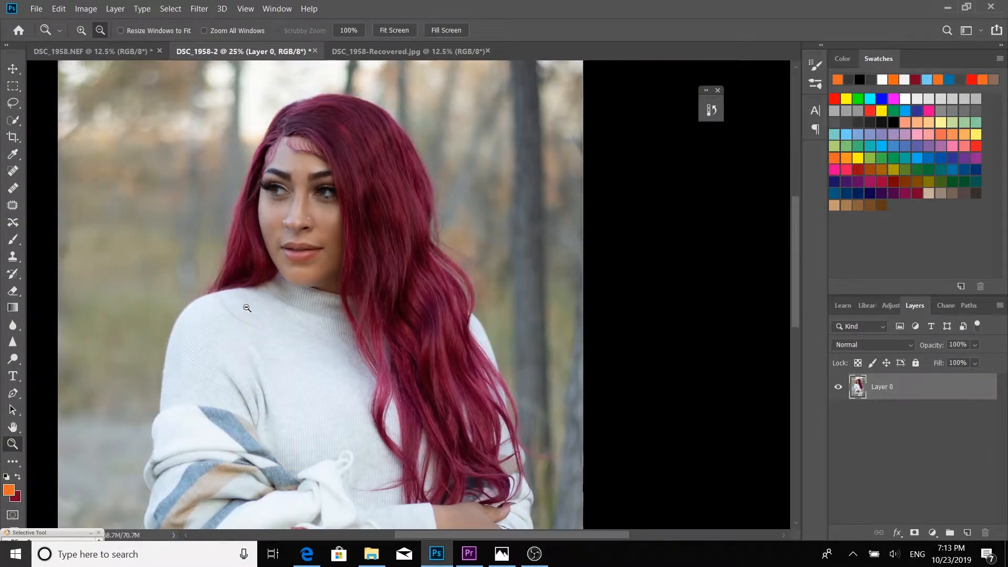
left_click(247, 308)
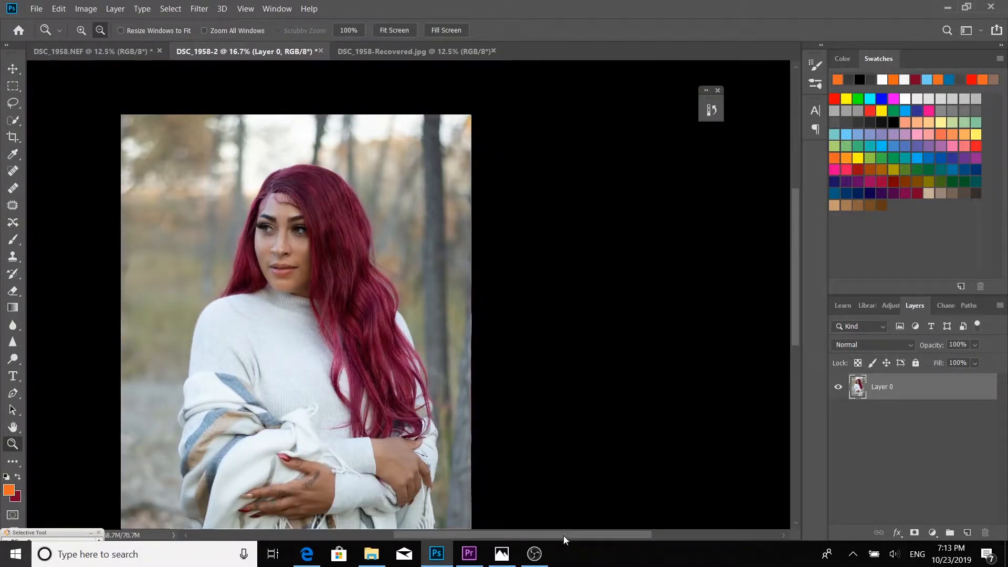
left_click_drag(563, 535, 551, 535)
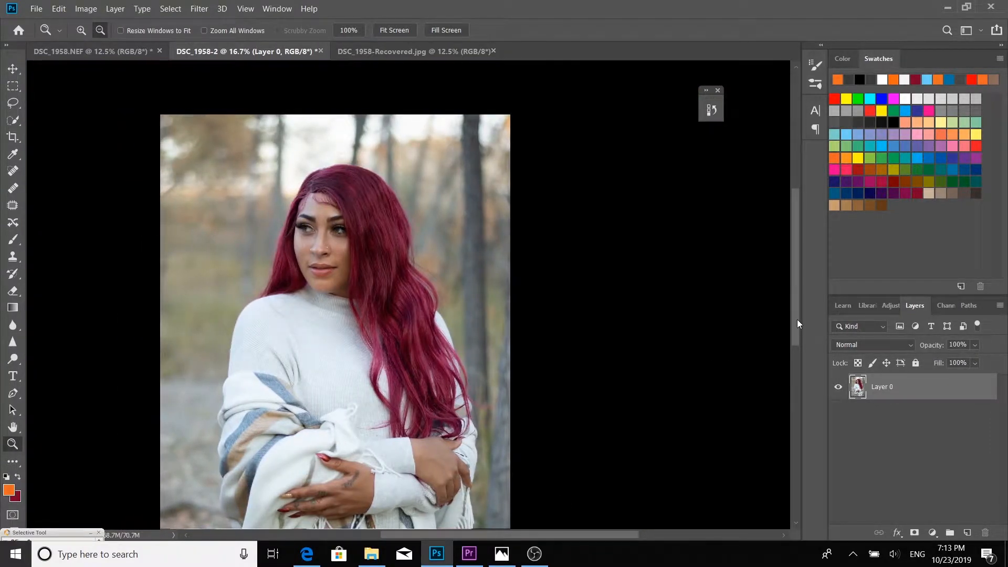
left_click_drag(797, 320, 799, 370)
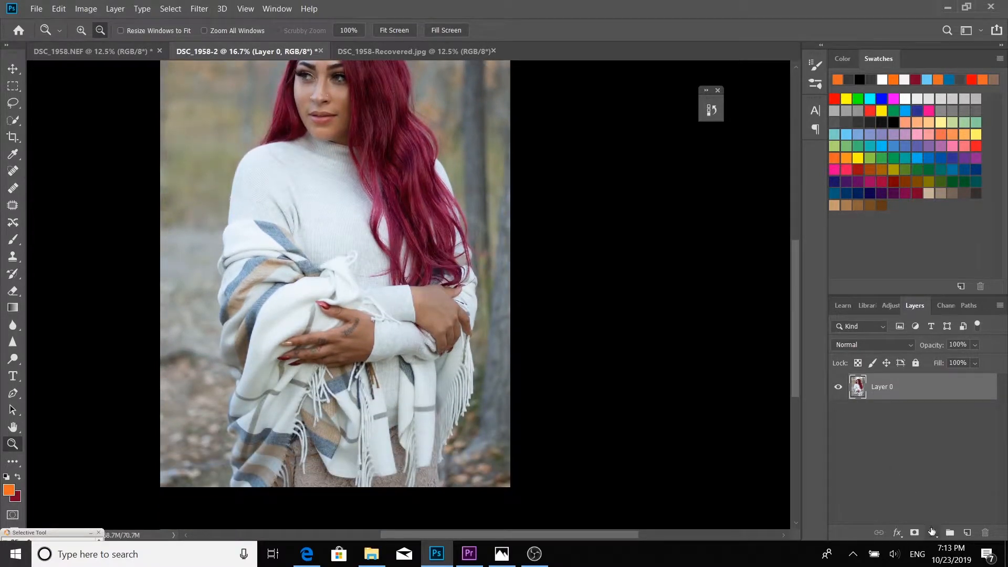
left_click(932, 532)
left_click(941, 509)
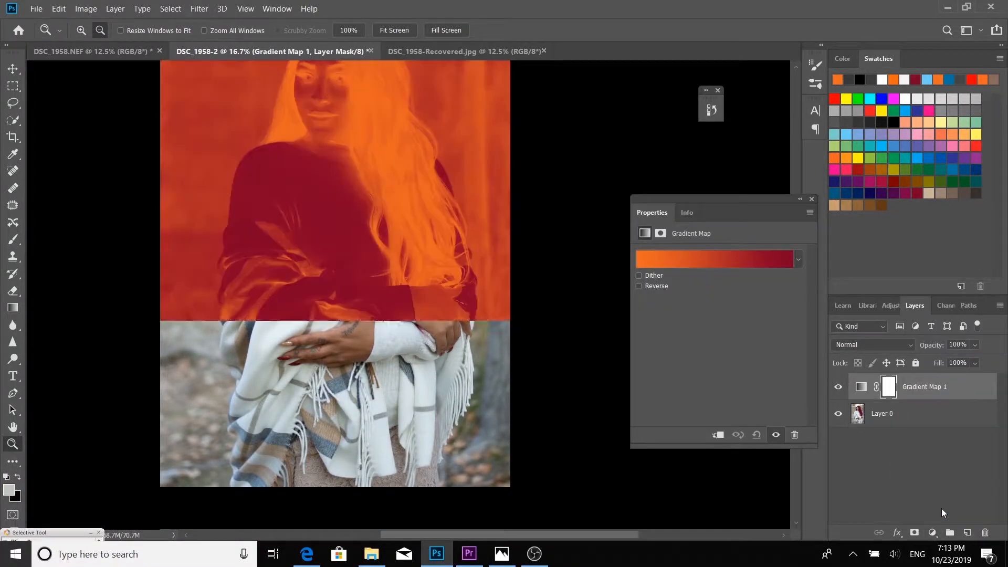
left_click(687, 259)
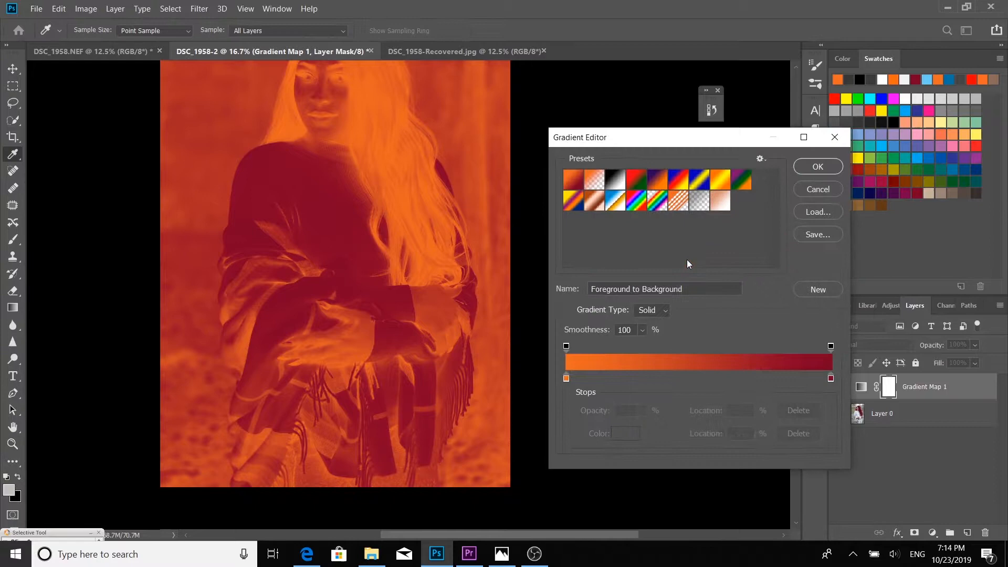
left_click(618, 183)
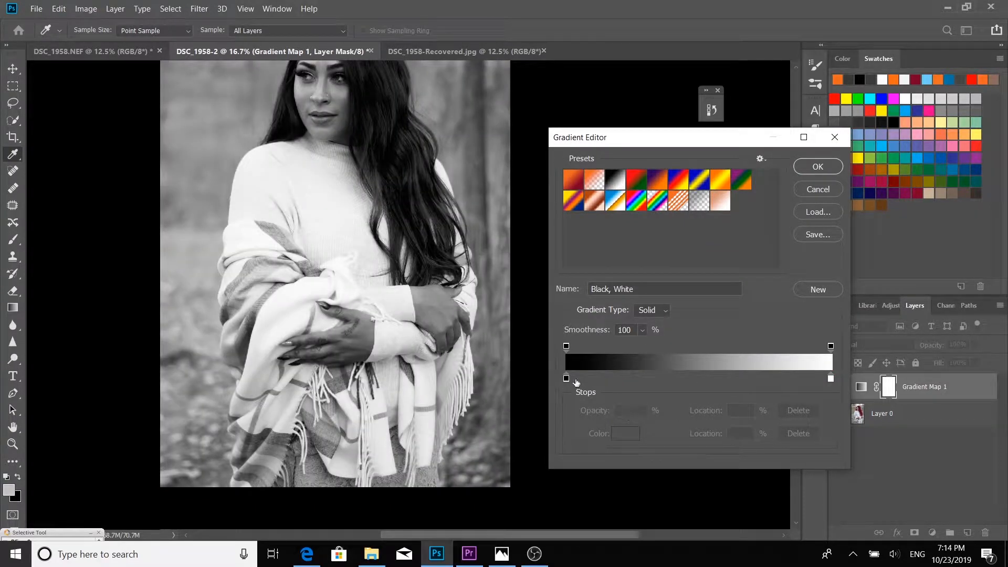
Change the gradient map's black color stop at location 0% to near-white, fdfdfd.
left_click(567, 378)
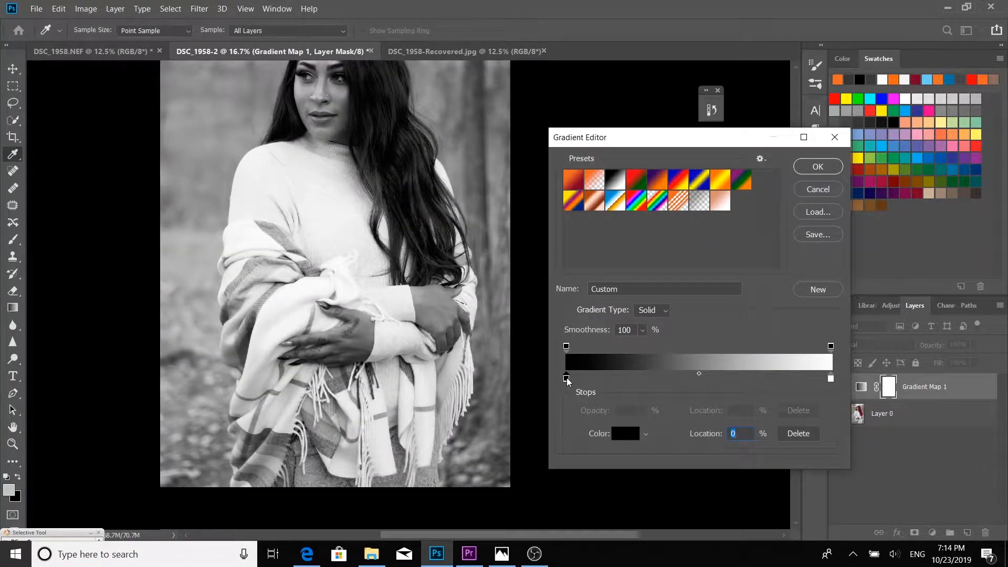
left_click(623, 434)
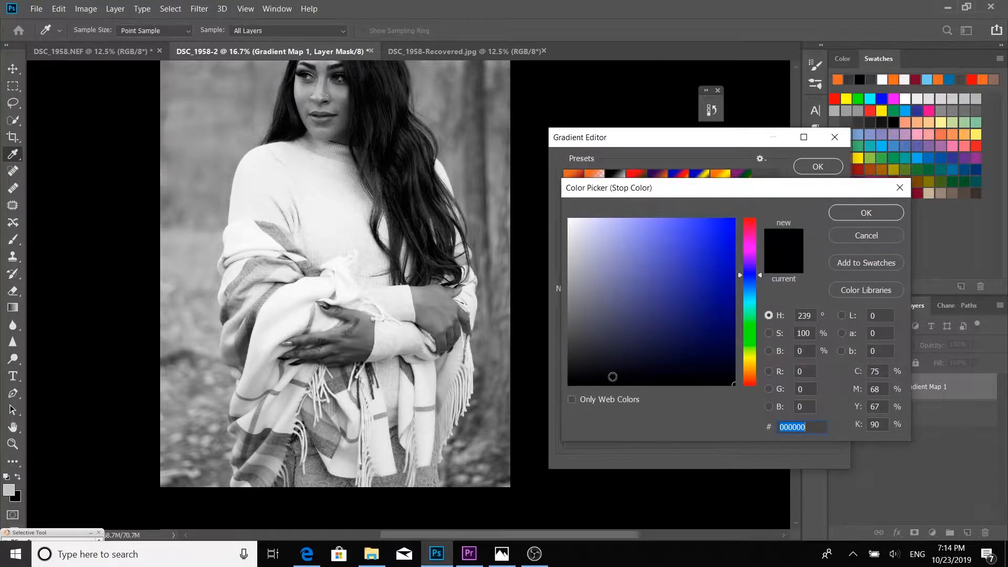
left_click(569, 220)
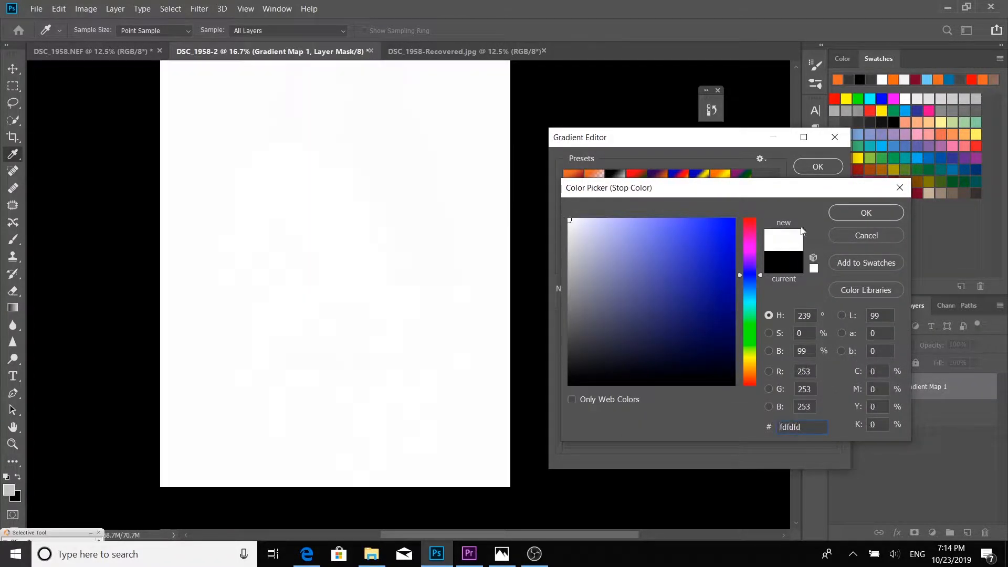
left_click(867, 213)
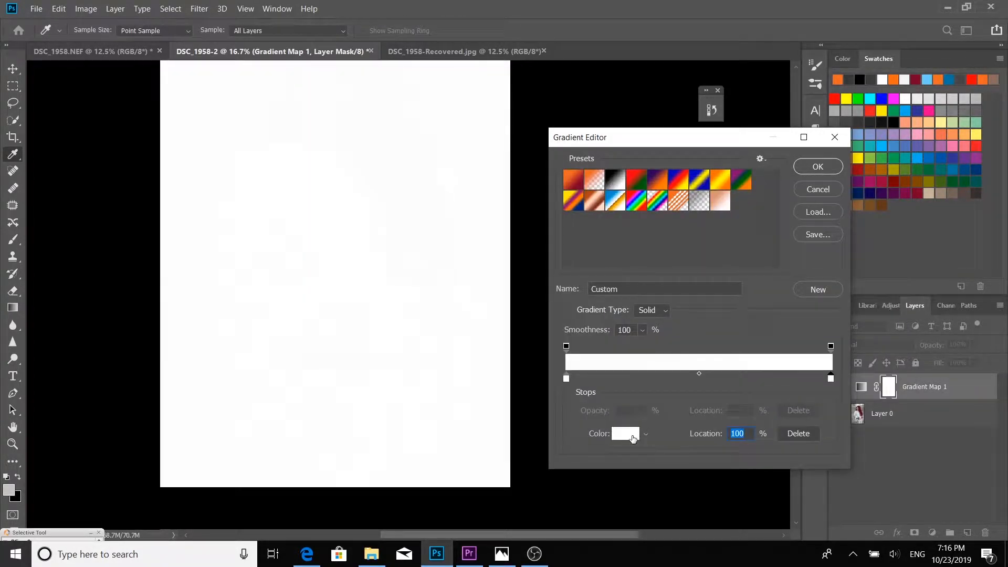
Change the color stop at location 100% to near-black, 040000, and accept the custom gradient.
left_click(632, 437)
type("000000")
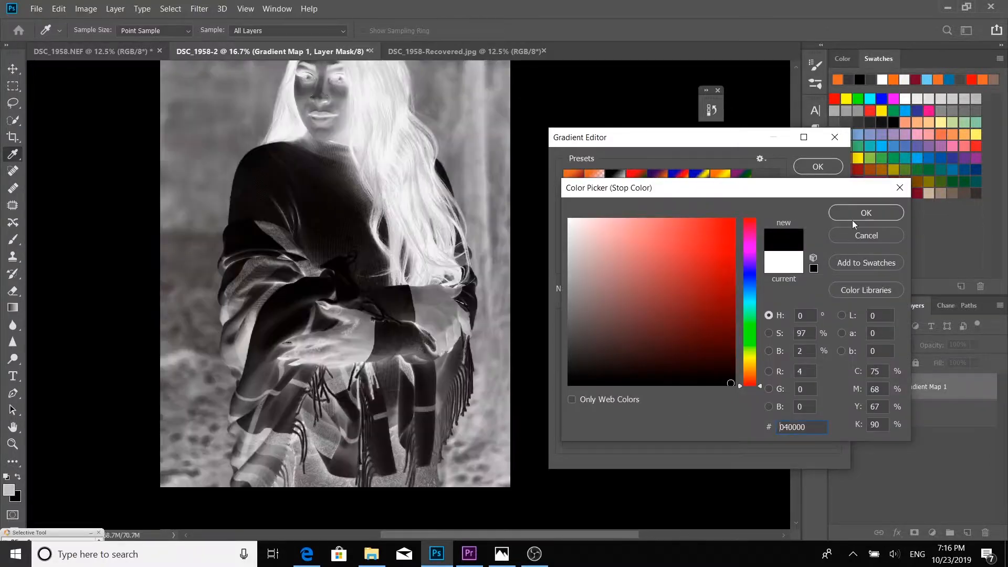
left_click(871, 212)
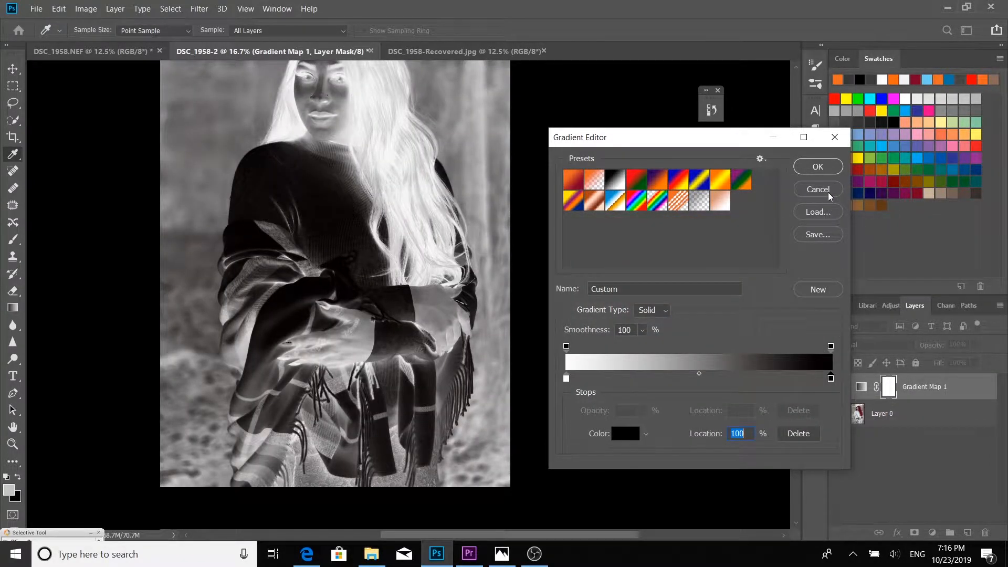
left_click(819, 168)
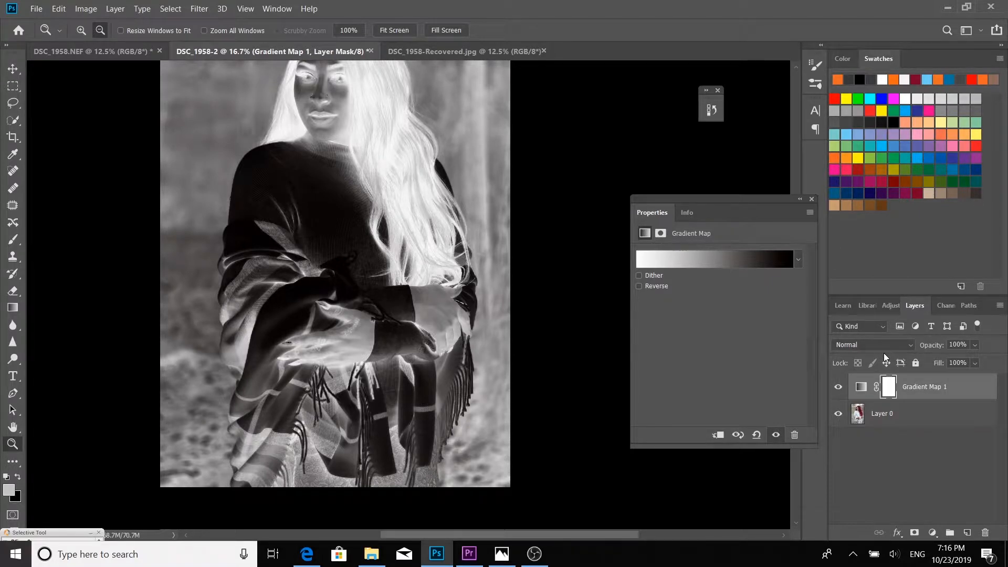
Set the gradient map layer's blend mode to Overlay and its opacity to 34%.
key("shift+alt+o")
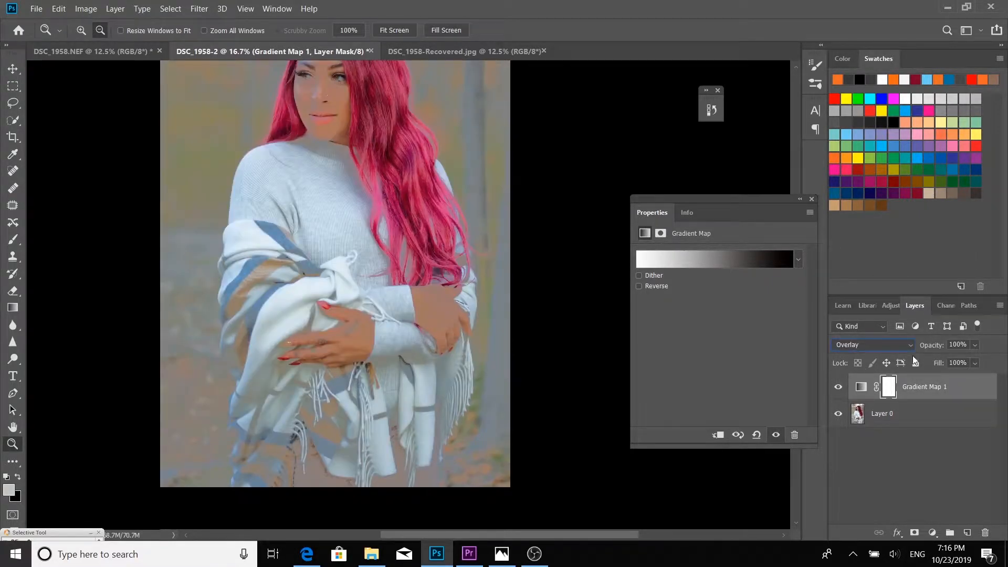
left_click(812, 198)
left_click(976, 345)
left_click(950, 360)
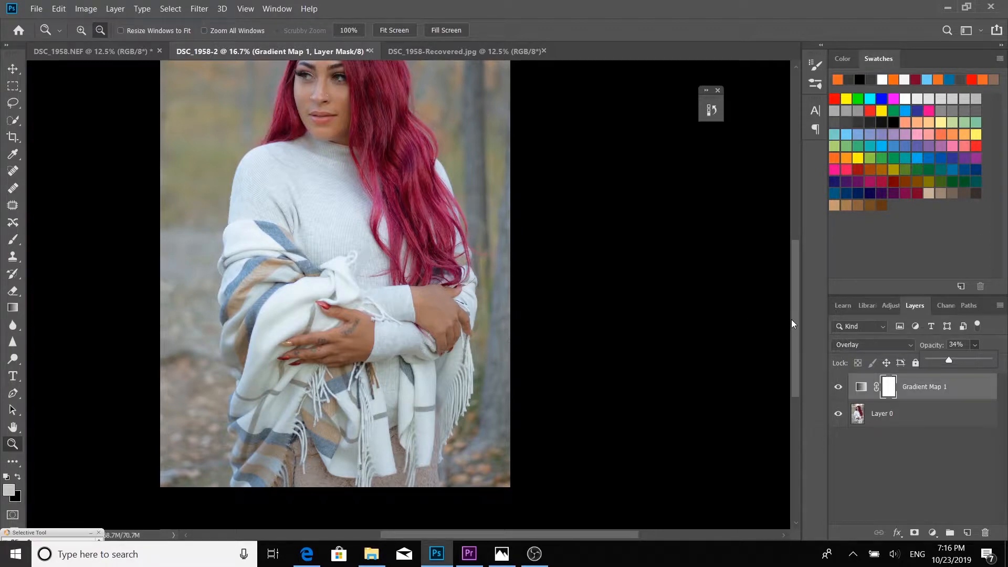
Hide and show the gradient map layer to compare the portrait with and without it.
scroll(792, 317, "up", 5)
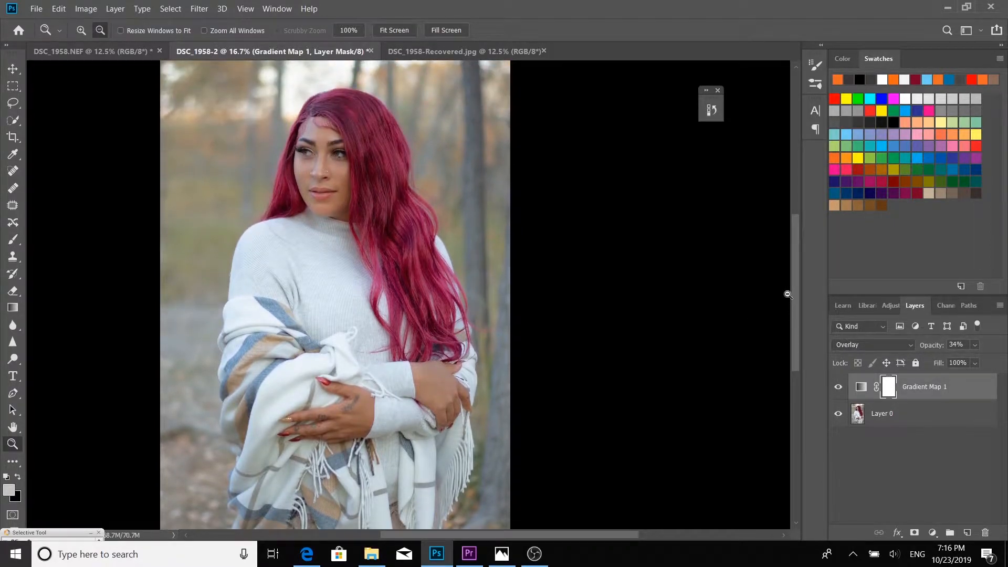
left_click(839, 389)
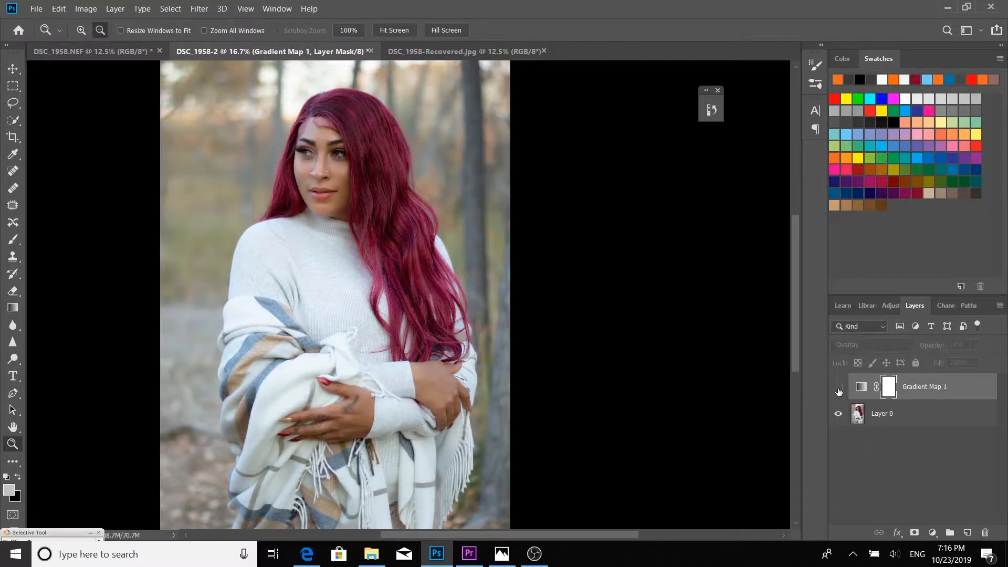
left_click(839, 389)
left_click(261, 182)
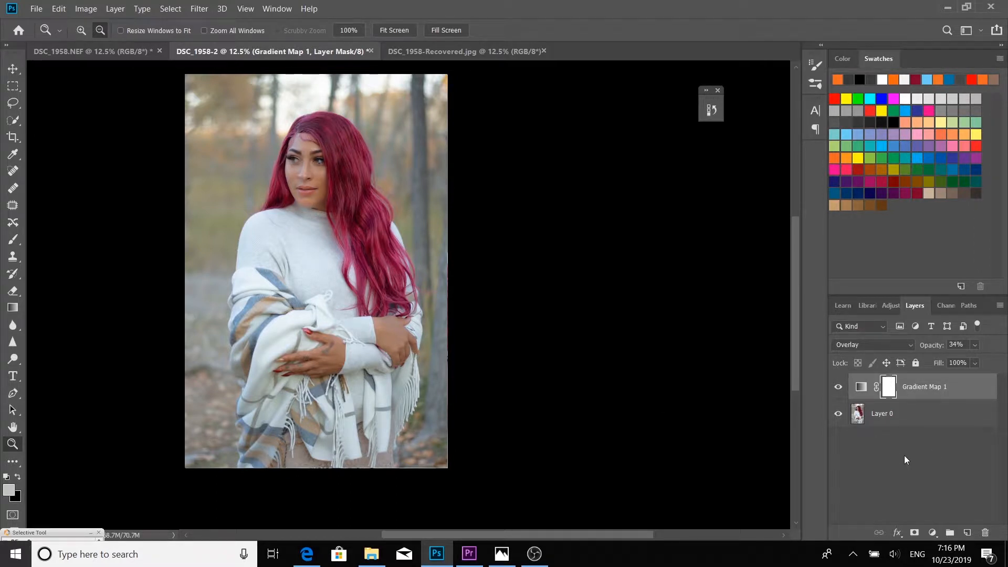
Open Layer 0 in the Camera Raw Filter and paint over the woman's face with the Adjustment Brush at size 54.
left_click(920, 427)
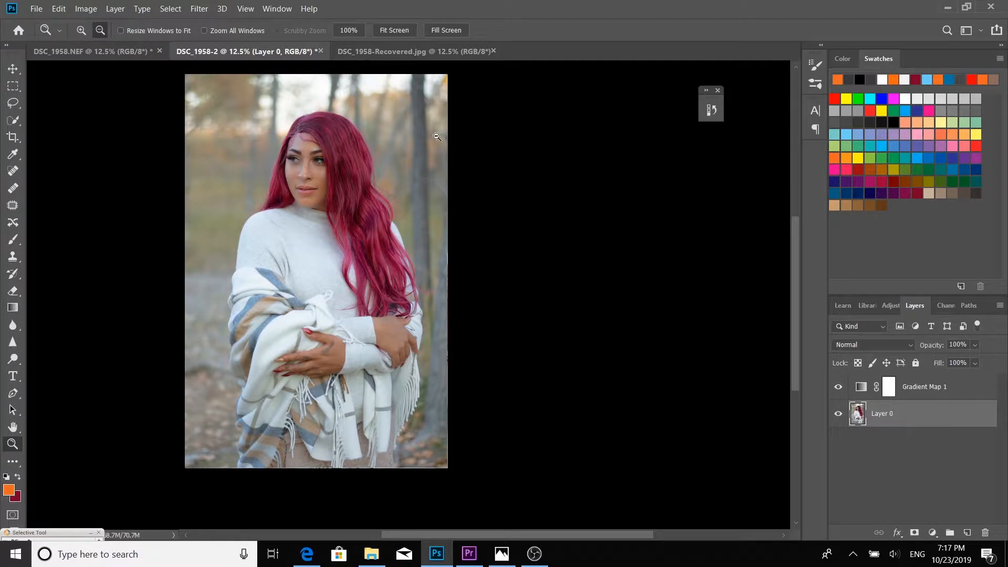
left_click(195, 6)
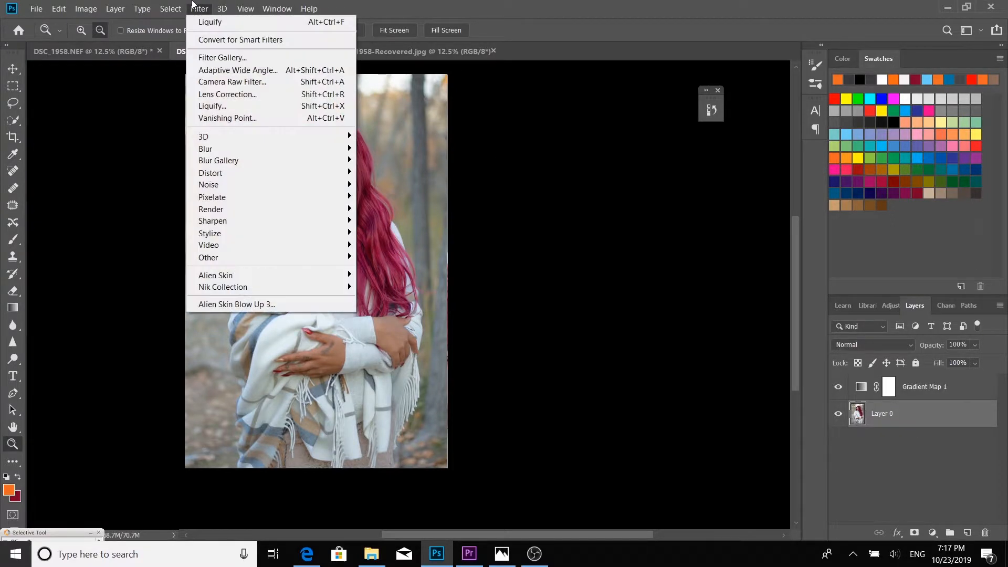
left_click(243, 83)
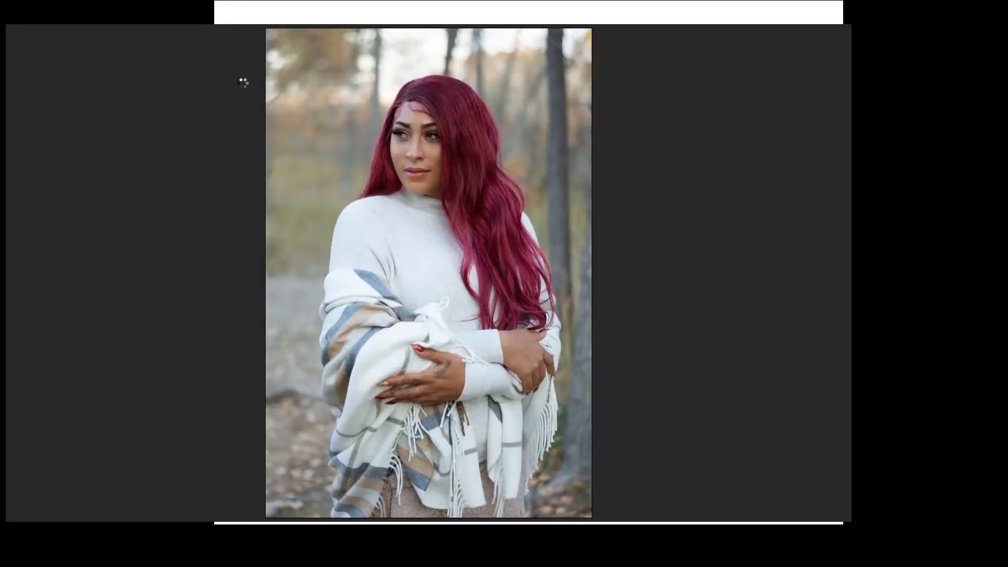
left_click(152, 14)
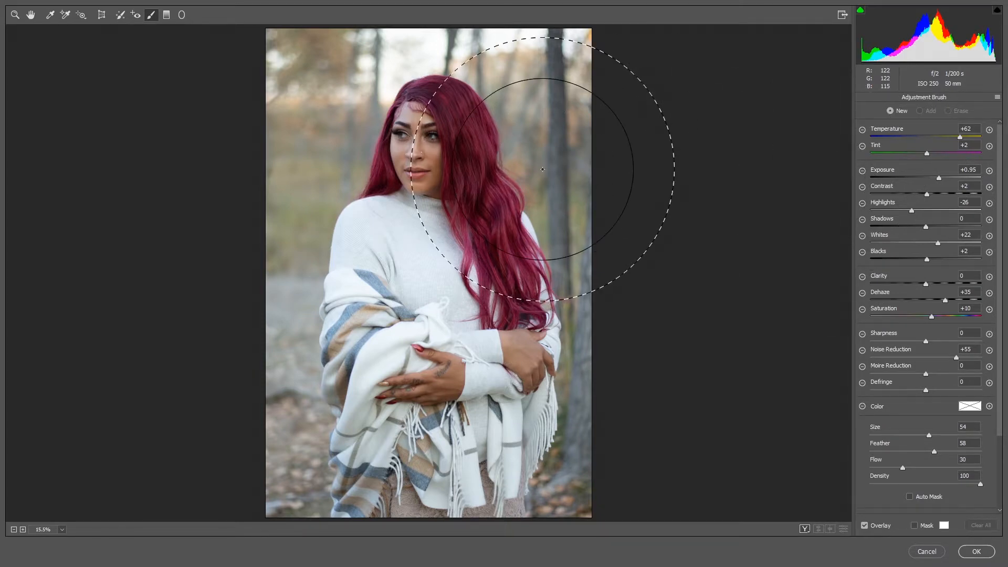
left_click_drag(446, 151, 432, 154)
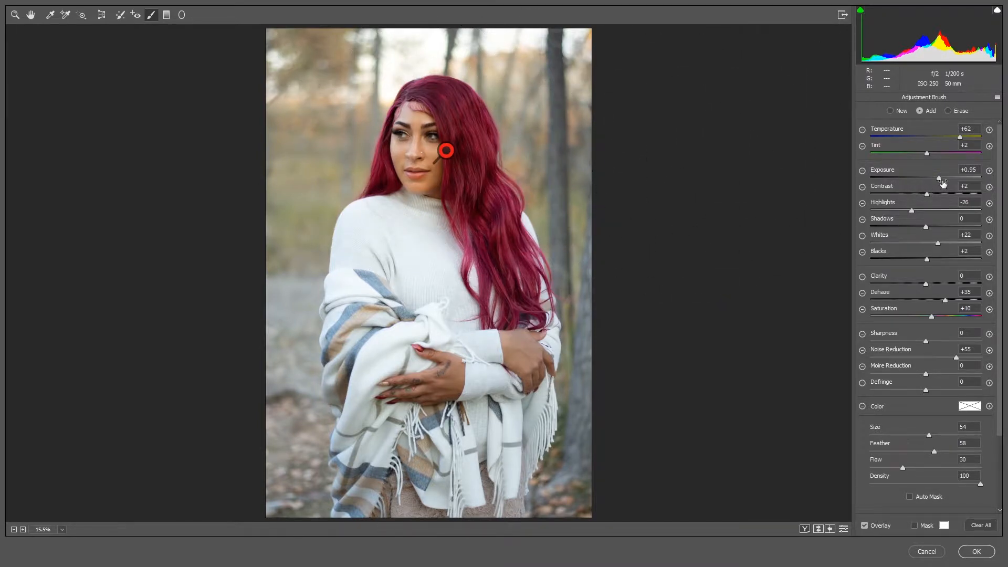
Set the brushed area's exposure to +1.70 and apply the Camera Raw Filter.
left_click_drag(939, 178, 969, 177)
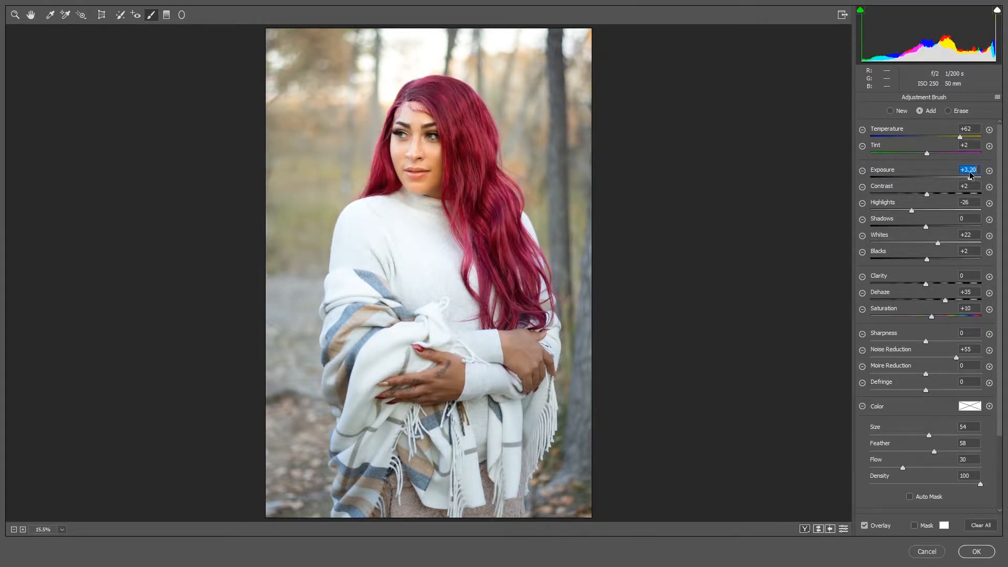
left_click_drag(969, 171, 948, 178)
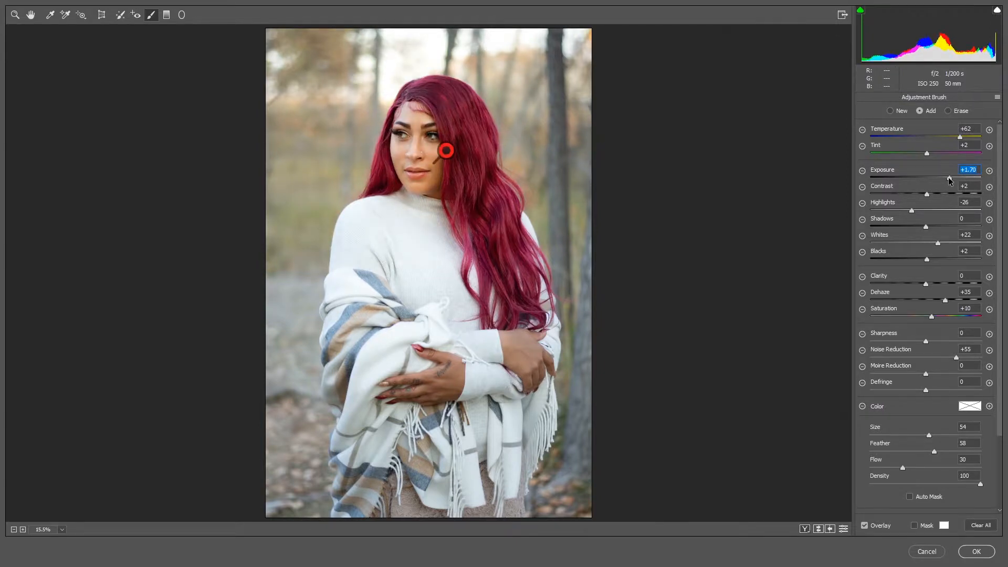
left_click(477, 377)
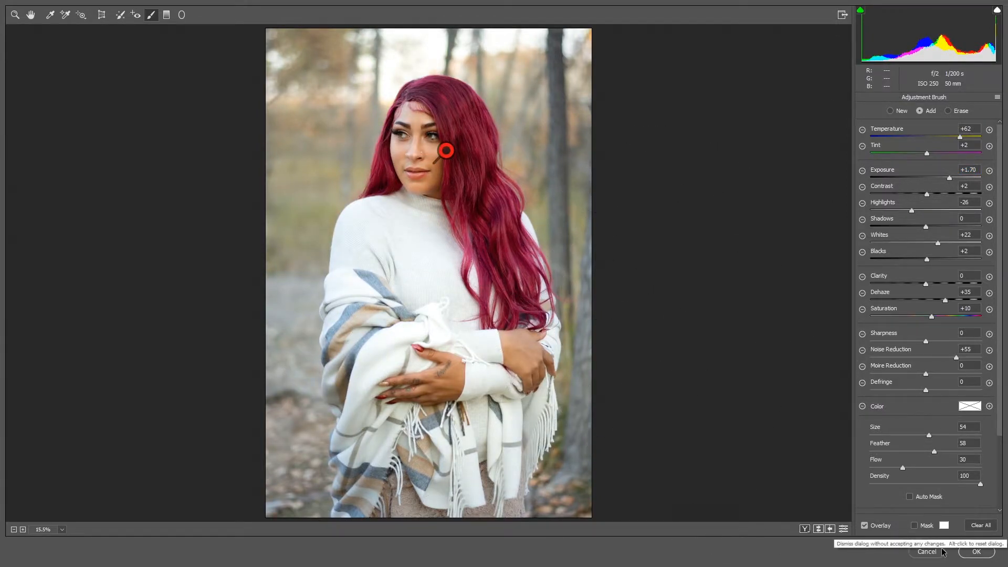
left_click(978, 552)
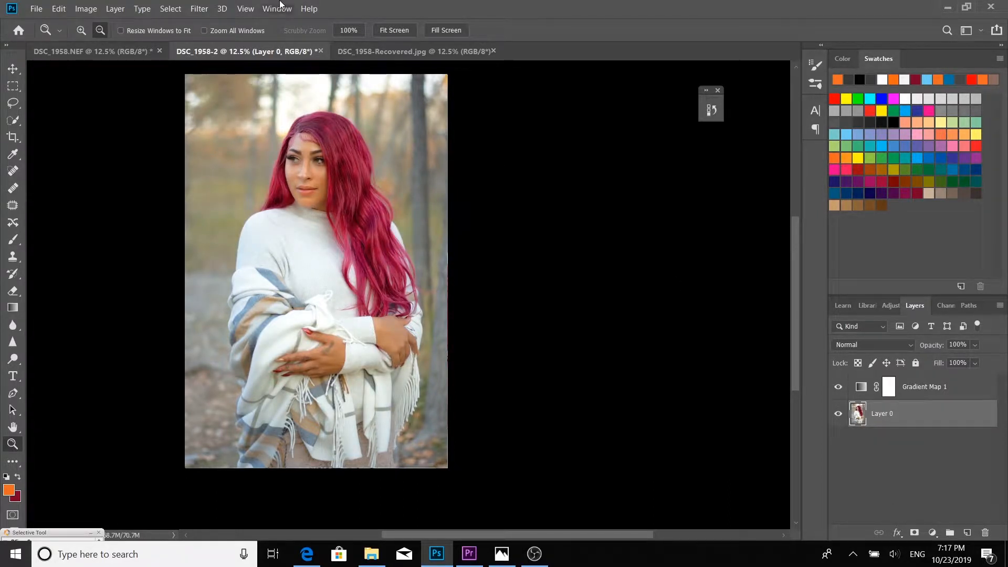
Merge the gradient map and the photo into one layer with Merge Visible.
left_click(199, 8)
mouse_move(116, 4)
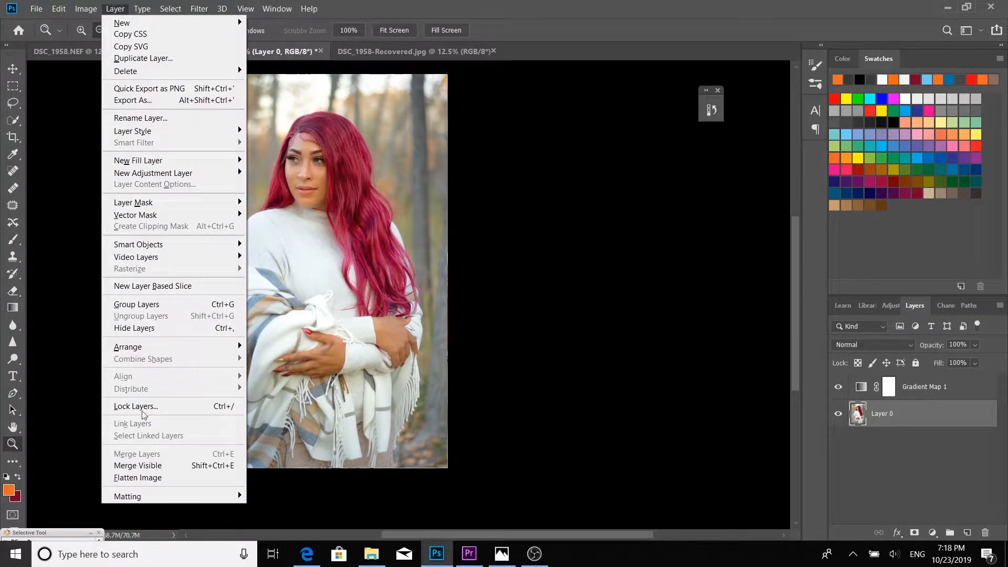
left_click(155, 465)
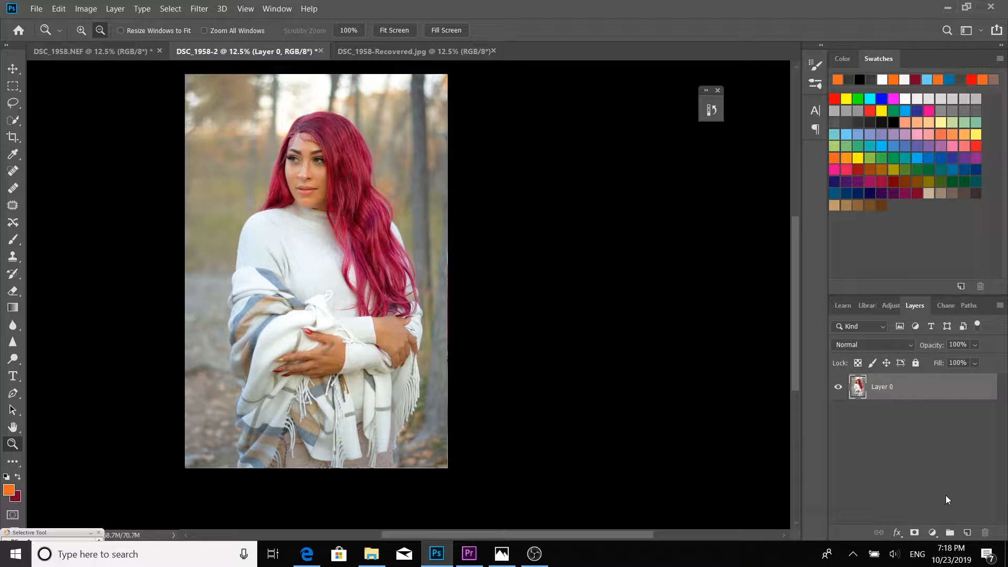
Add two Selective Color adjustment layers above the merged photo.
left_click(933, 532)
left_click(931, 522)
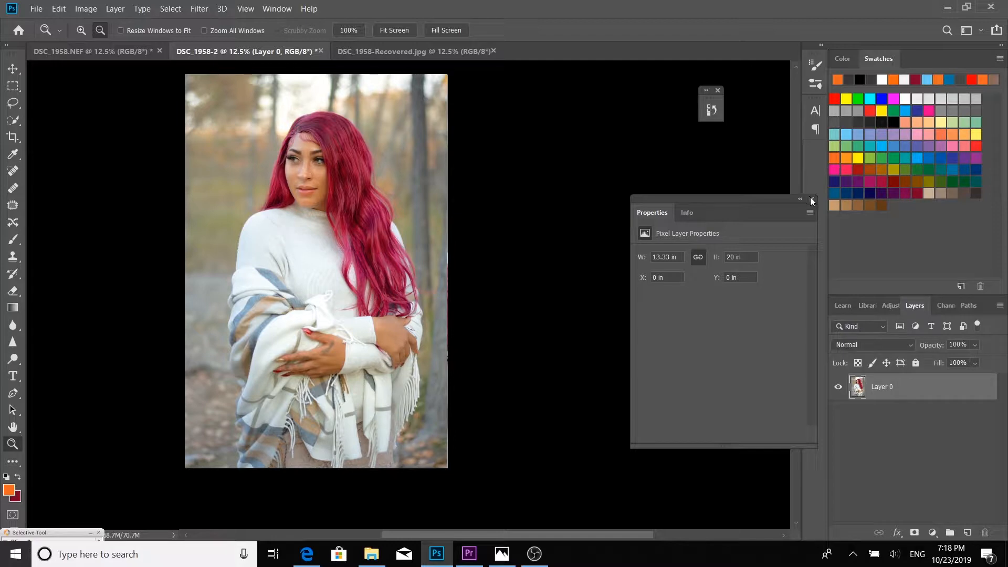
left_click(934, 531)
left_click(936, 523)
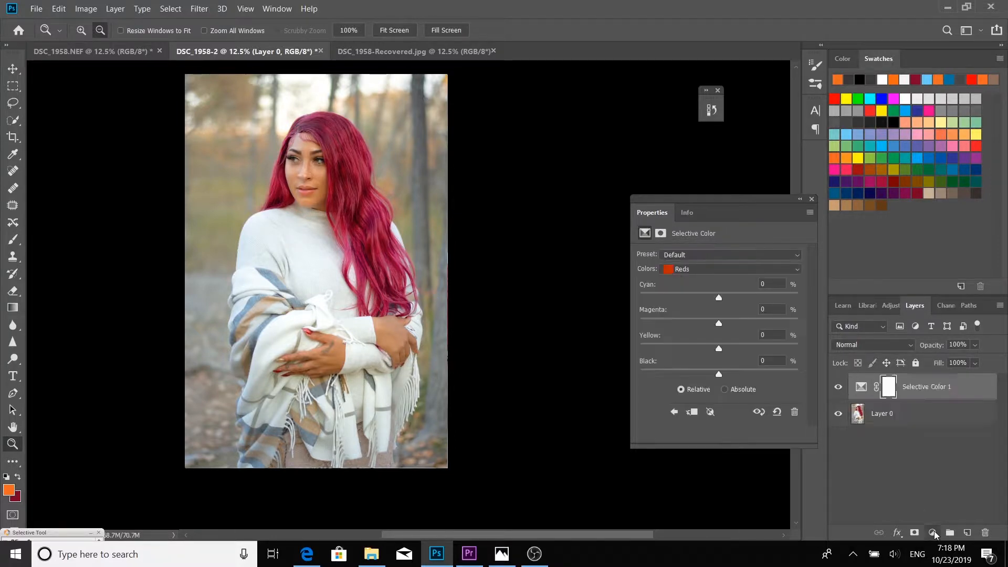
left_click(934, 531)
left_click(936, 523)
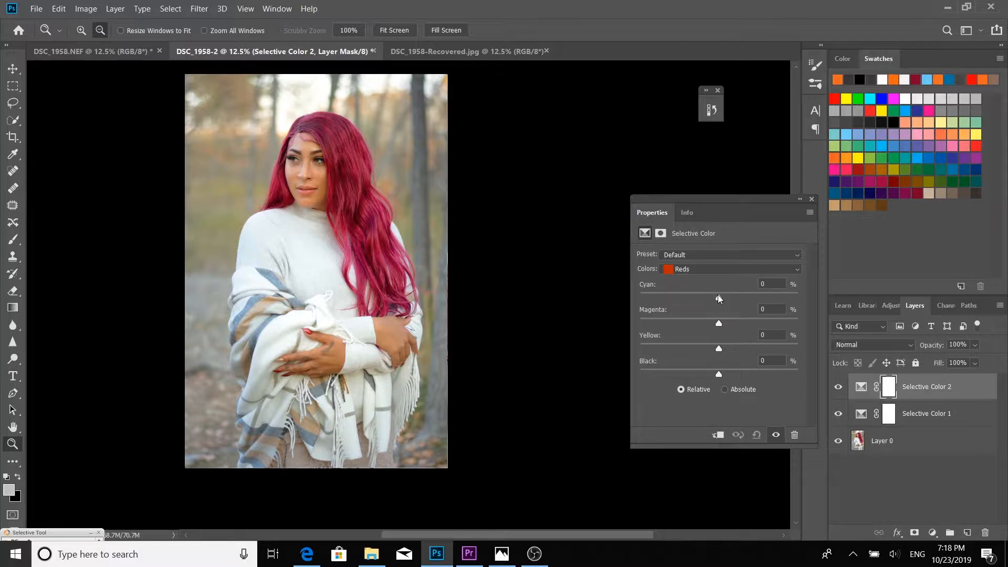
Set the Reds in the upper Selective Color layer to Cyan -37, Magenta -1, Yellow +2 and Black +1.
left_click_drag(719, 297, 717, 297)
left_click_drag(718, 298, 690, 298)
left_click_drag(725, 325, 721, 379)
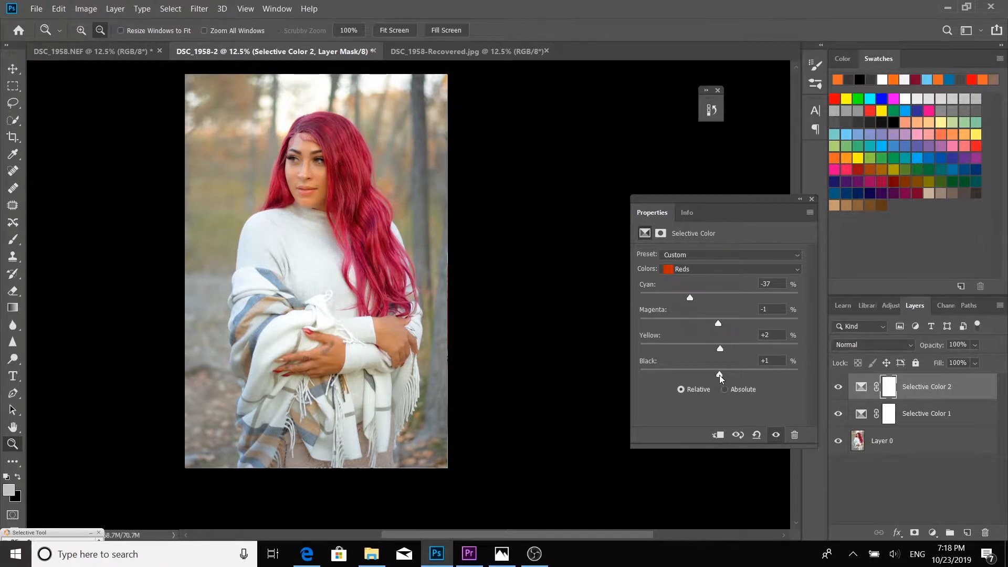
left_click(812, 199)
Add a third Selective Color layer and set its Yellows to Cyan -32, Magenta +85, Yellow -52 and Black +37.
left_click(934, 532)
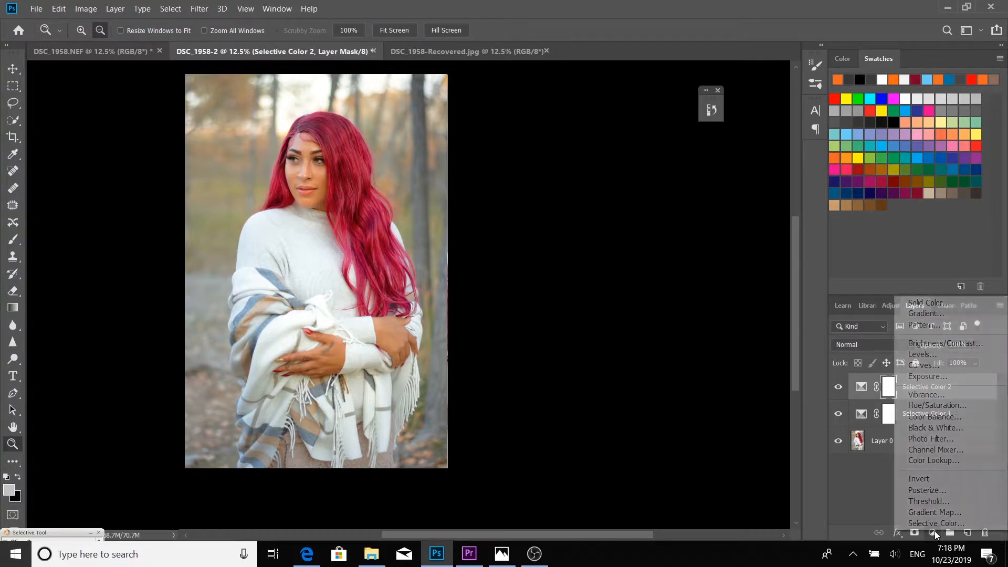
left_click(939, 525)
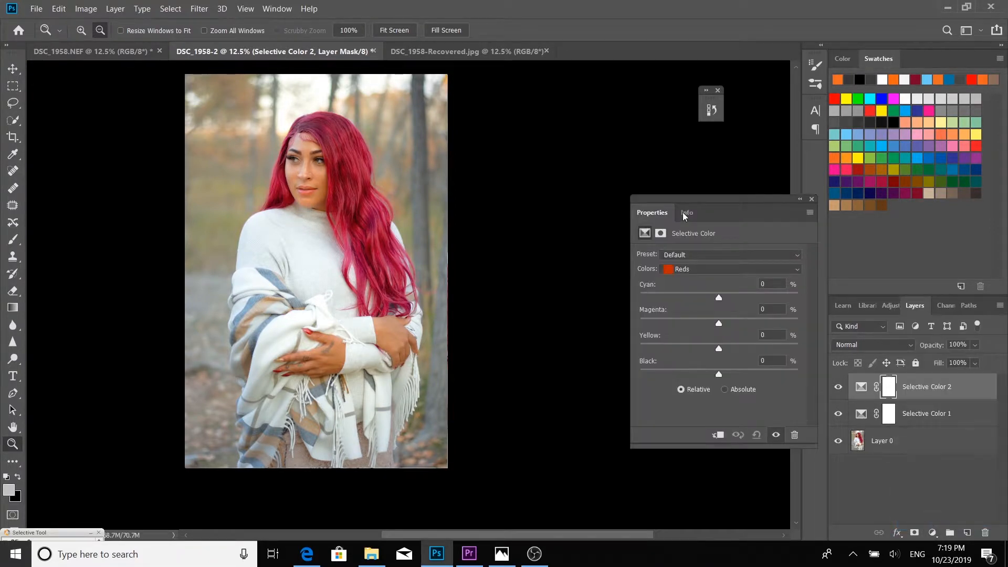
left_click(696, 269)
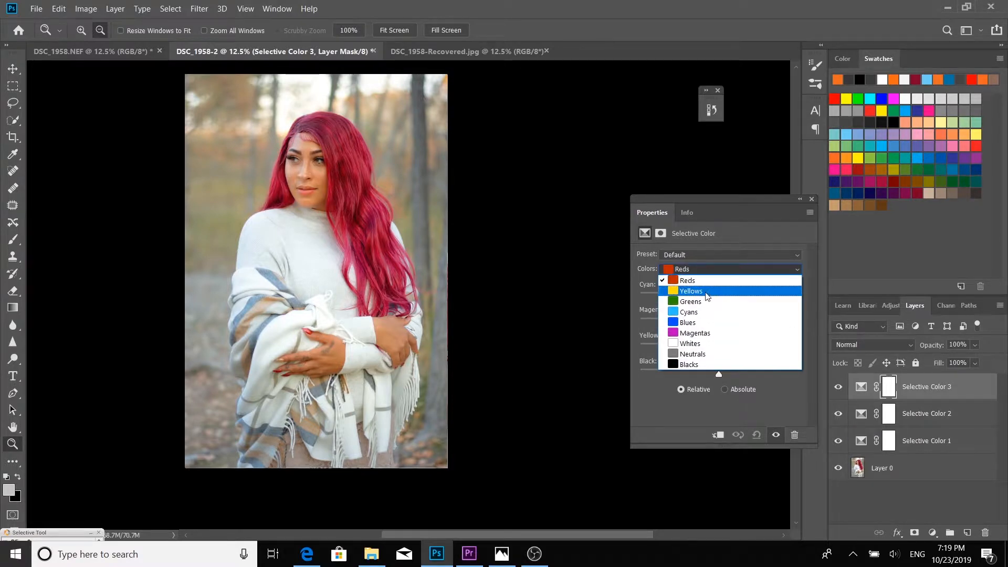
left_click(707, 291)
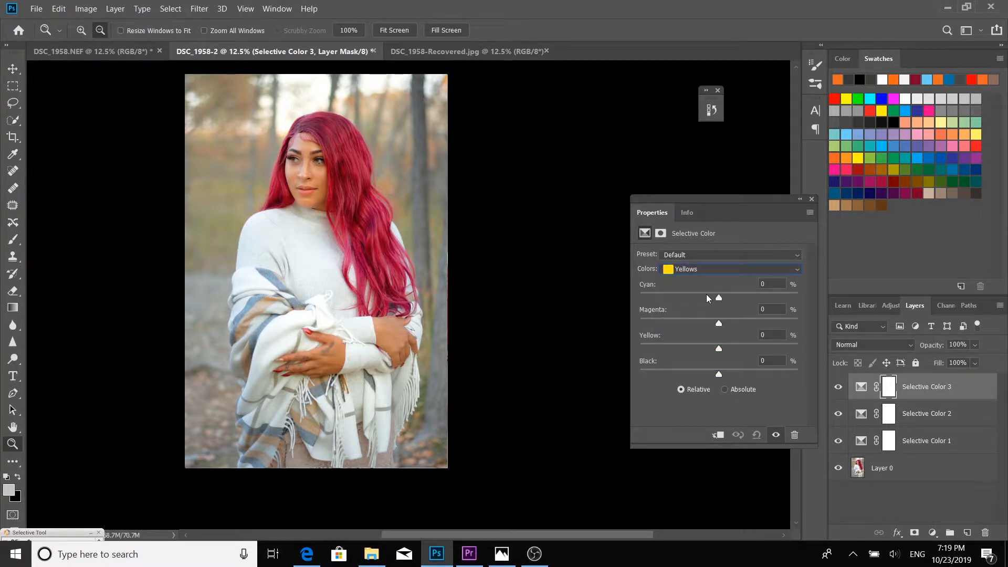
left_click_drag(719, 297, 786, 324)
left_click_drag(719, 349, 749, 395)
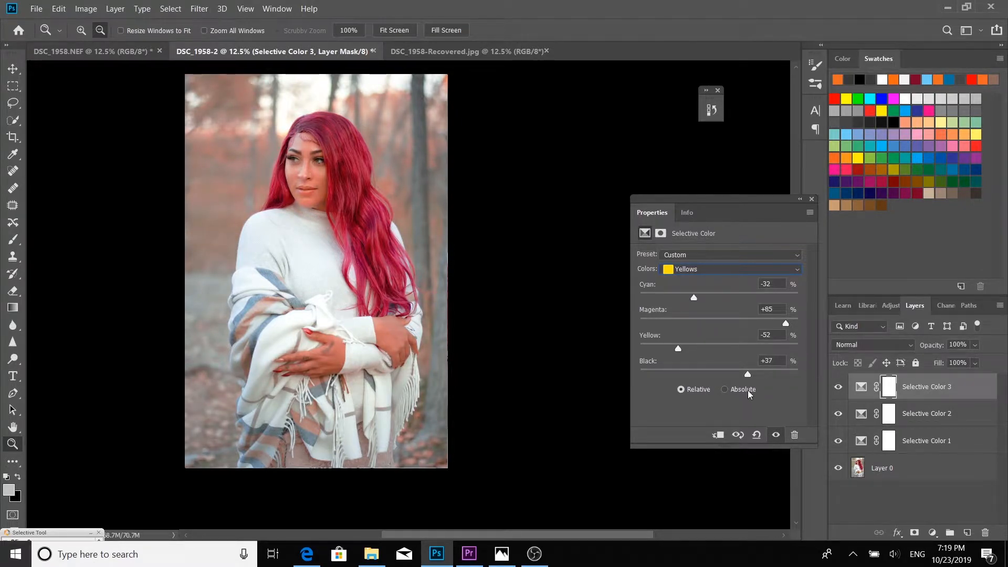
left_click(811, 199)
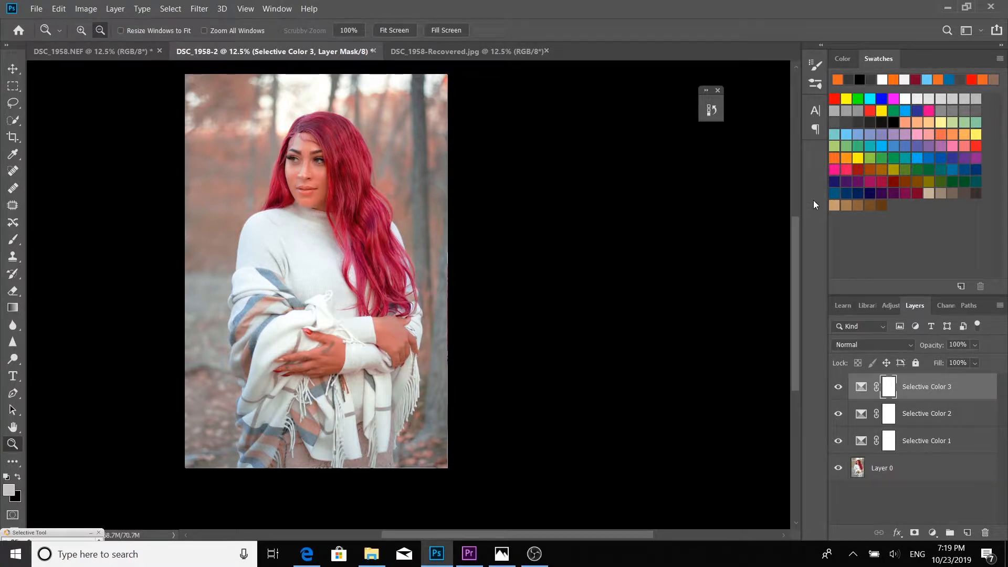
Mask the Yellows adjustment off the woman's whole figure by erasing on its layer mask with an 800 px Eraser.
left_click(11, 291)
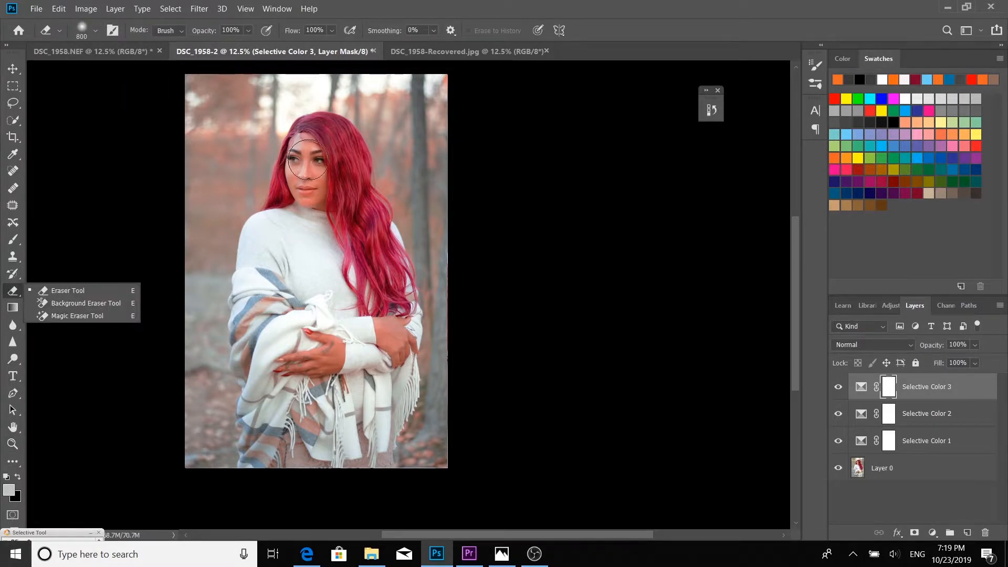
left_click(307, 176)
mouse_move(308, 186)
left_mouse_down()
mouse_move(308, 149)
mouse_move(327, 141)
mouse_move(312, 140)
mouse_move(337, 152)
mouse_move(353, 224)
mouse_move(329, 184)
mouse_move(304, 213)
mouse_move(300, 240)
mouse_move(333, 184)
mouse_move(300, 342)
mouse_move(258, 451)
mouse_move(282, 491)
mouse_move(315, 425)
mouse_move(352, 410)
mouse_move(366, 424)
mouse_move(377, 312)
mouse_move(401, 348)
mouse_move(398, 394)
mouse_move(391, 305)
mouse_move(356, 194)
mouse_move(335, 158)
mouse_move(336, 240)
mouse_move(320, 149)
mouse_move(340, 175)
mouse_move(312, 447)
mouse_move(296, 435)
mouse_move(296, 408)
mouse_move(287, 447)
mouse_move(281, 426)
mouse_move(305, 481)
mouse_move(309, 205)
left_mouse_up()
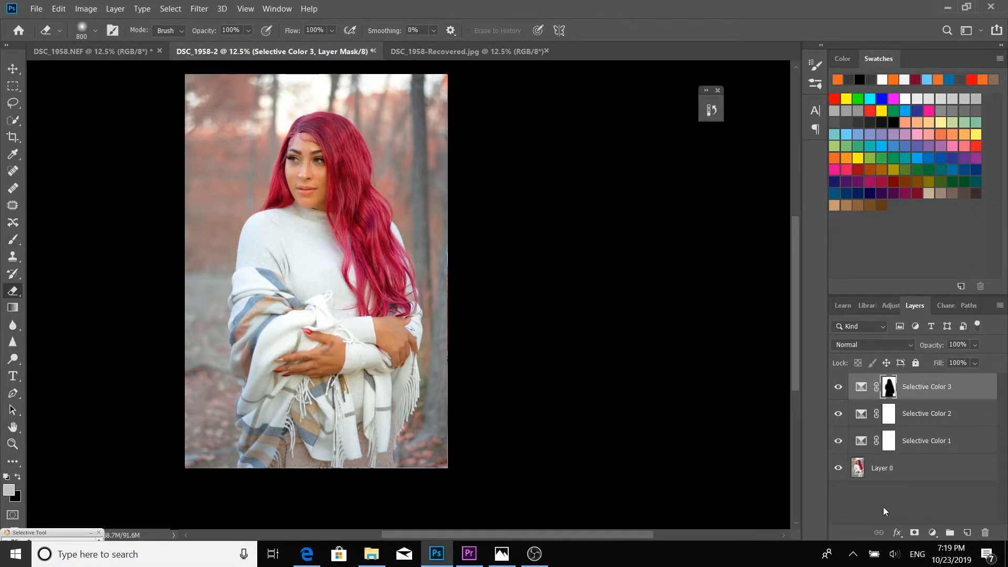
Add a fourth Selective Color layer and set its Reds to Cyan -64, Magenta +46, Yellow -2 and Black +22.
left_click(933, 531)
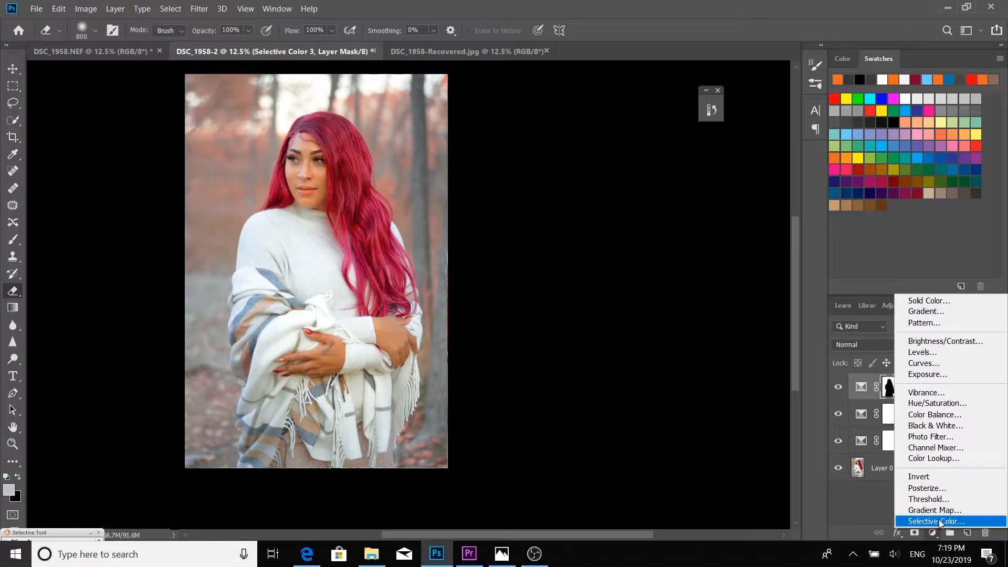
left_click(936, 522)
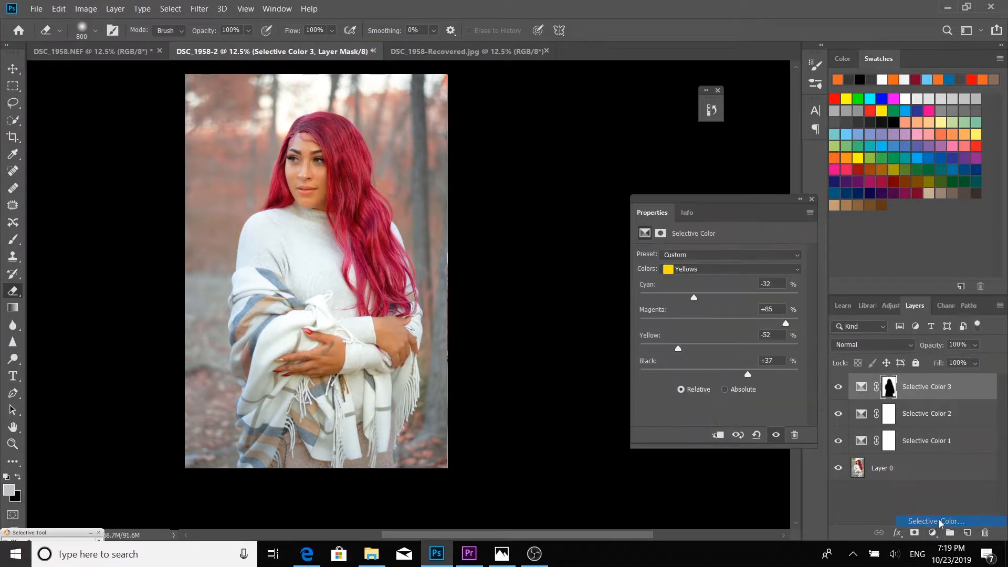
left_click(728, 269)
left_click(729, 278)
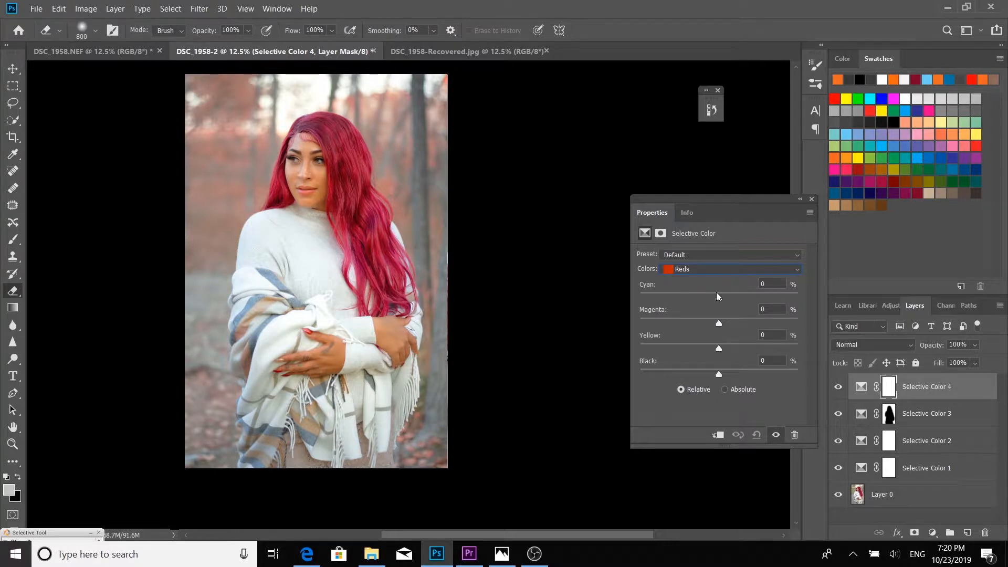
left_click_drag(718, 295, 669, 314)
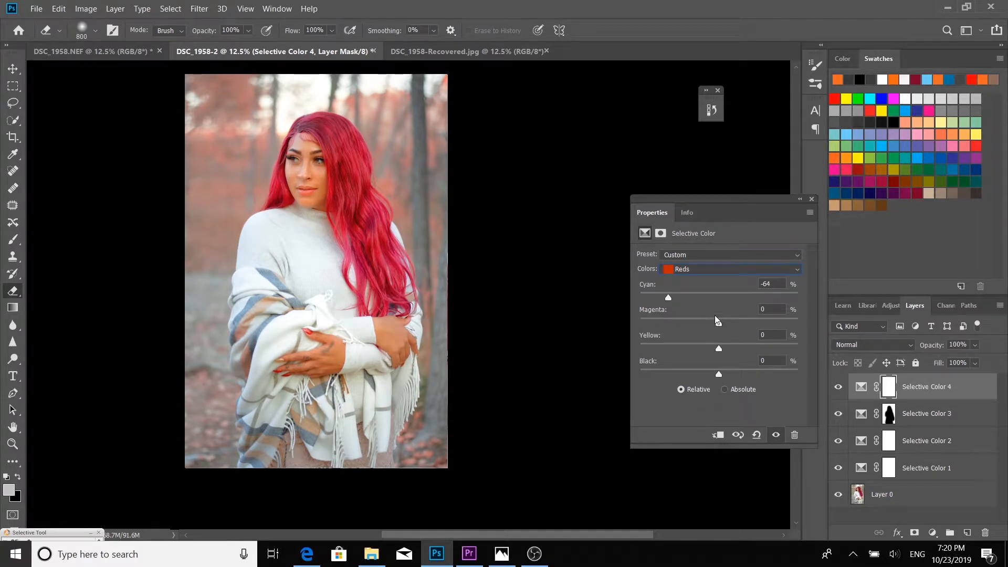
left_click_drag(719, 324, 745, 400)
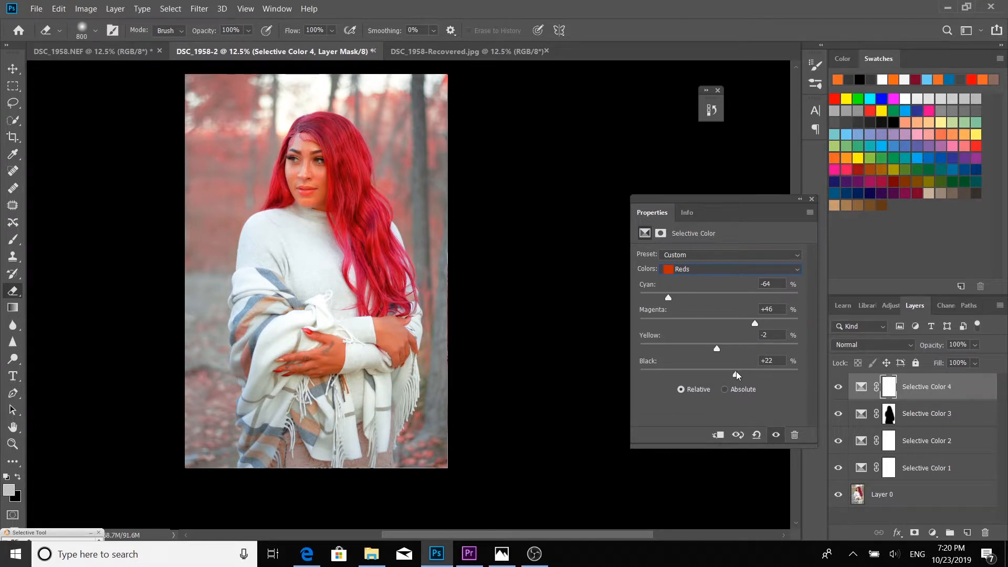
left_click(812, 199)
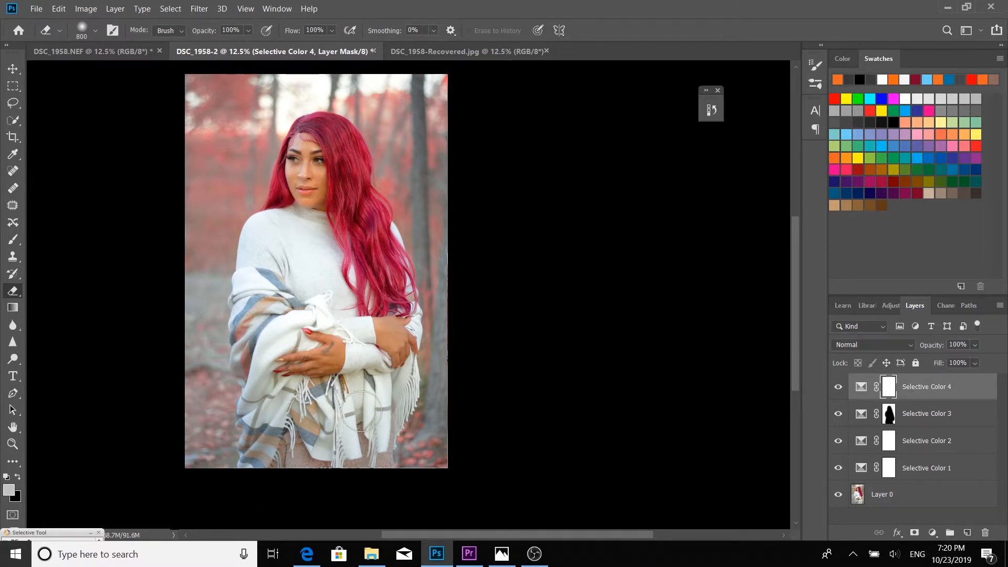
Mask the new Reds adjustment off the woman's whole figure and merge all visible layers.
key("Delete")
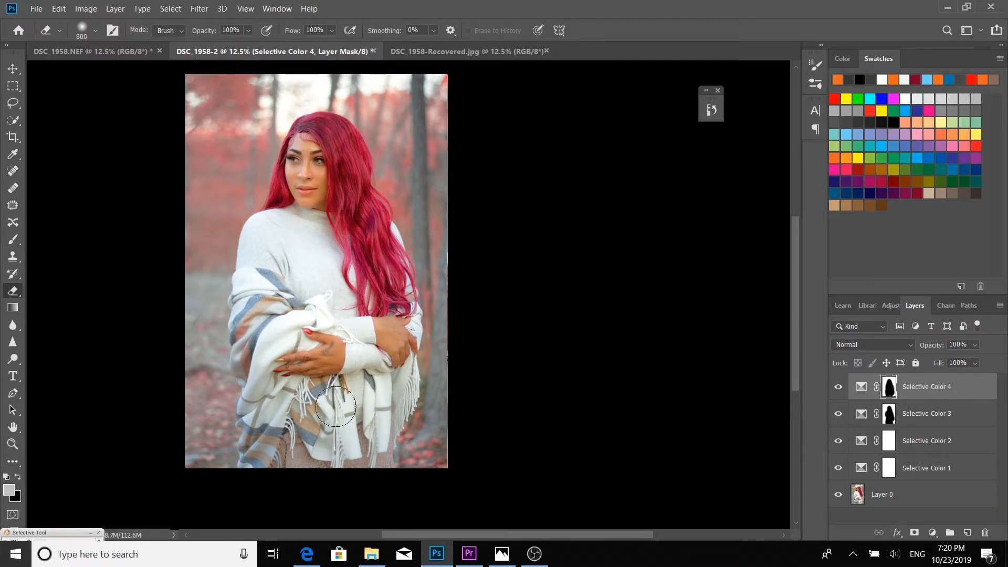
scroll(320, 357, "right", 1)
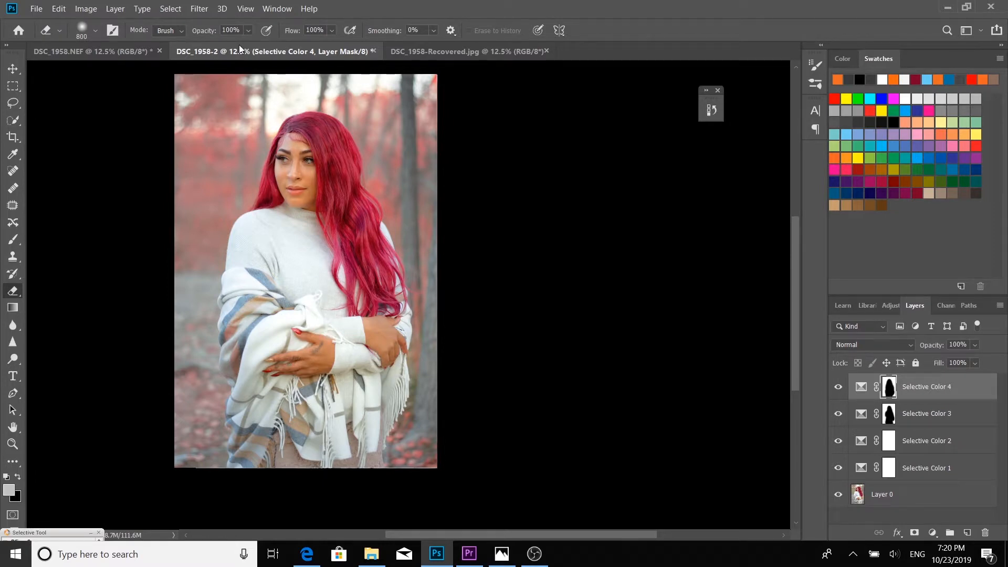
left_click(83, 6)
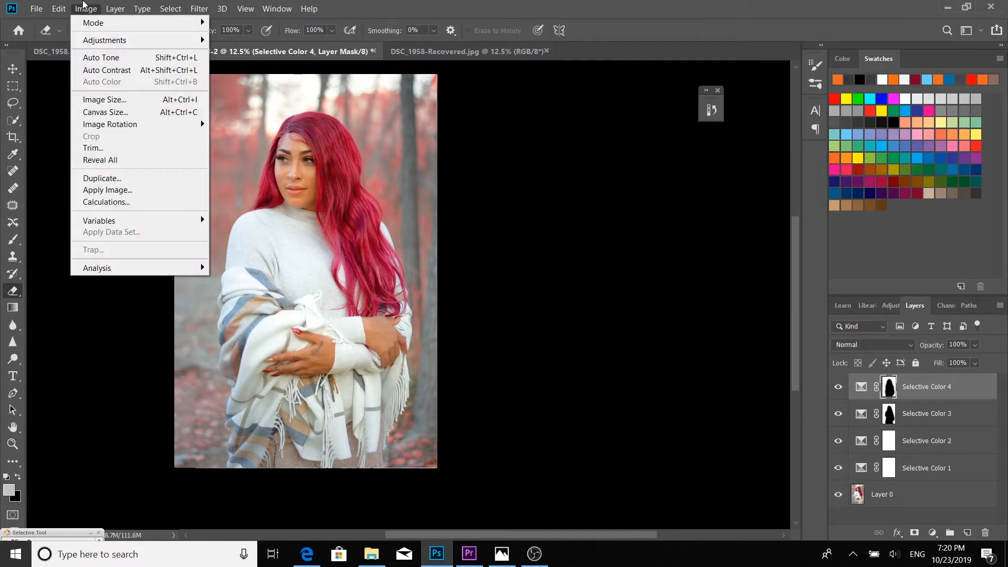
mouse_move(113, 7)
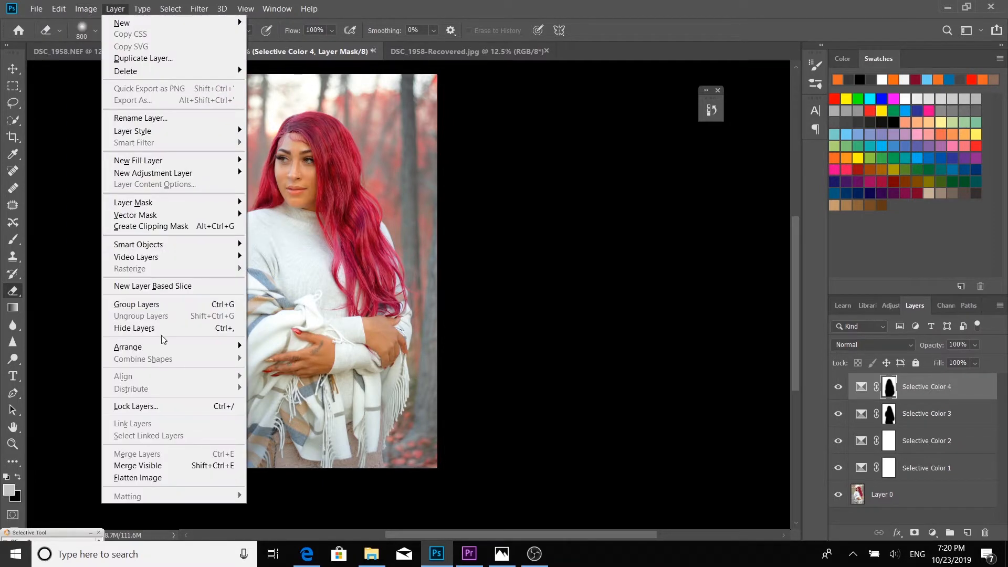
left_click(190, 465)
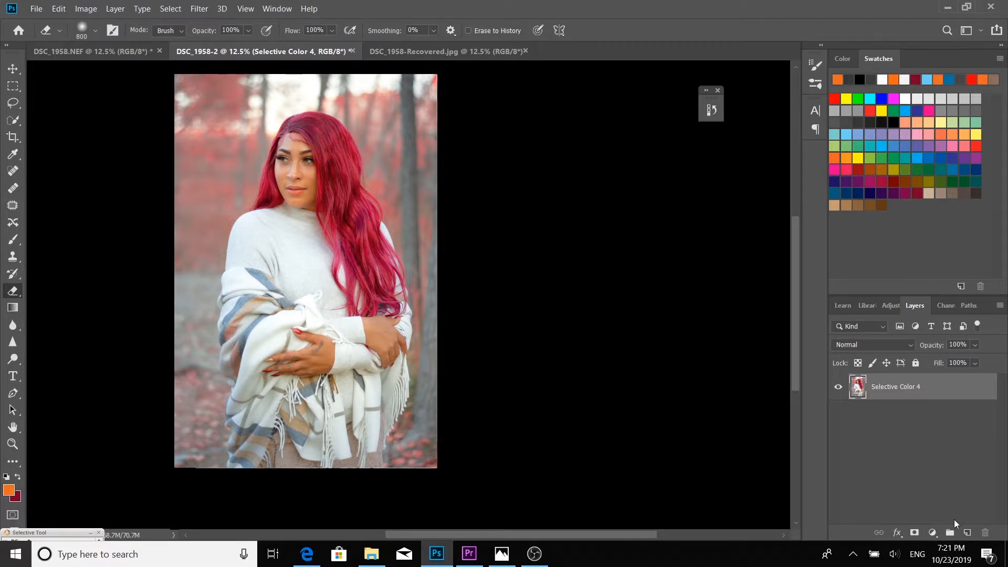
Add a new layer and paint a soft orange spot with a 1500 px brush over the background at the photo's upper left.
left_click(967, 533)
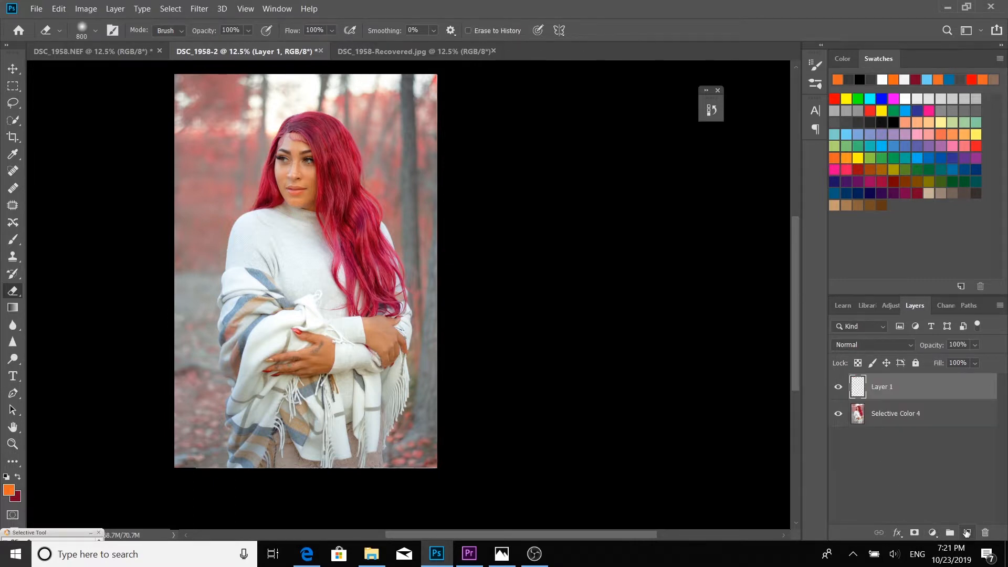
left_click(8, 238)
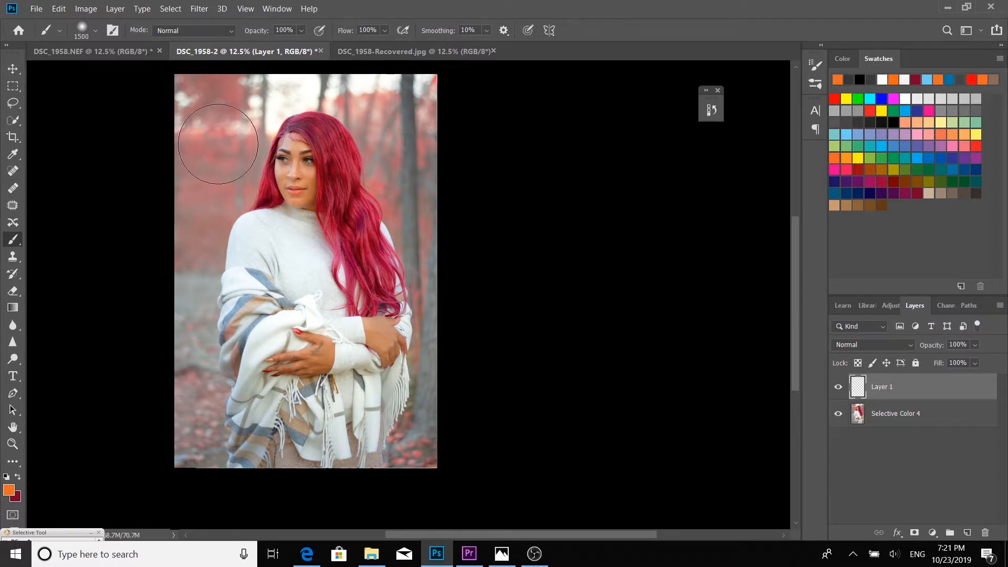
mouse_move(218, 144)
left_mouse_down()
mouse_move(202, 139)
mouse_move(213, 124)
left_mouse_up()
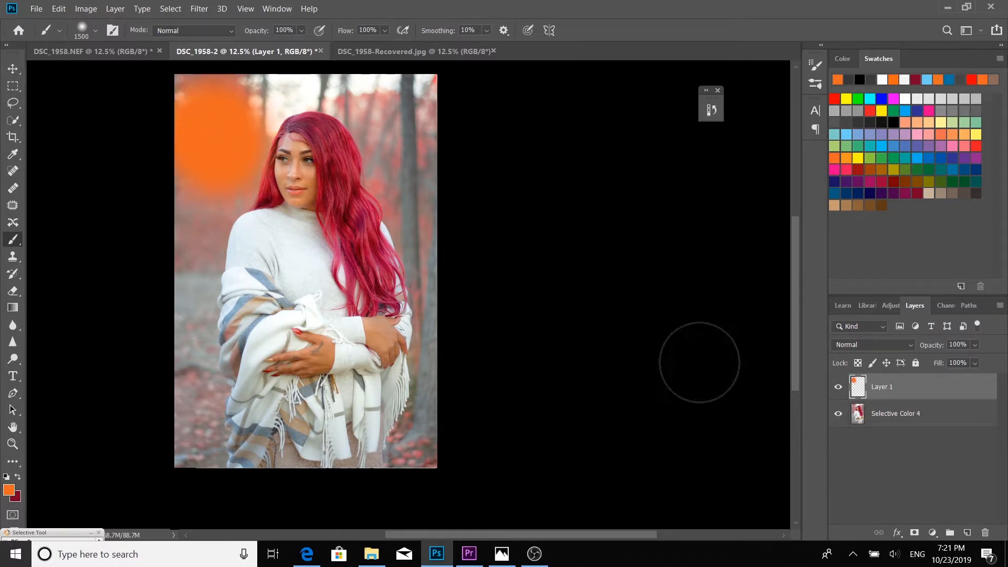
Set the orange spot layer to Screen blending at 67% opacity and compare the photo with and without it.
left_click(887, 344)
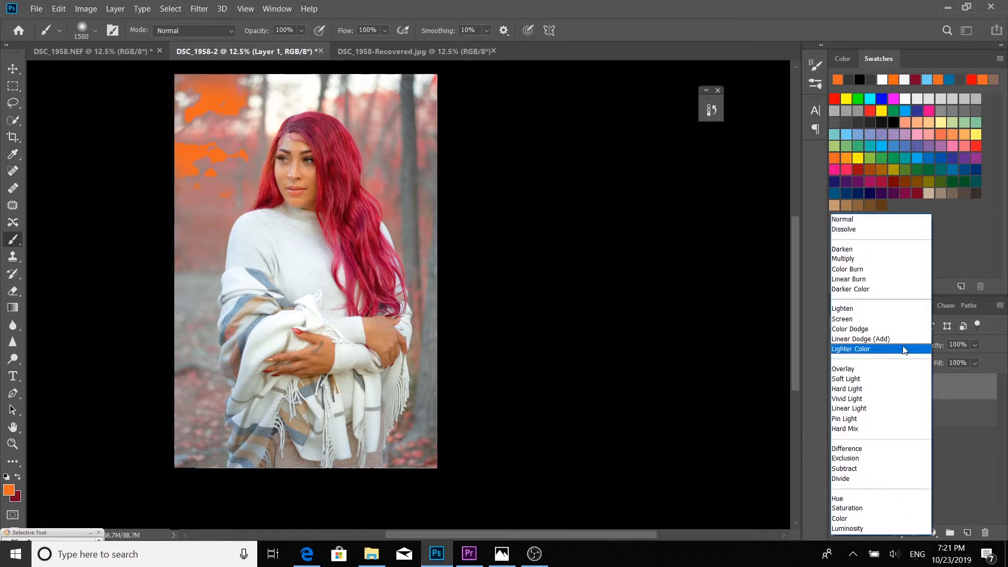
left_click(846, 320)
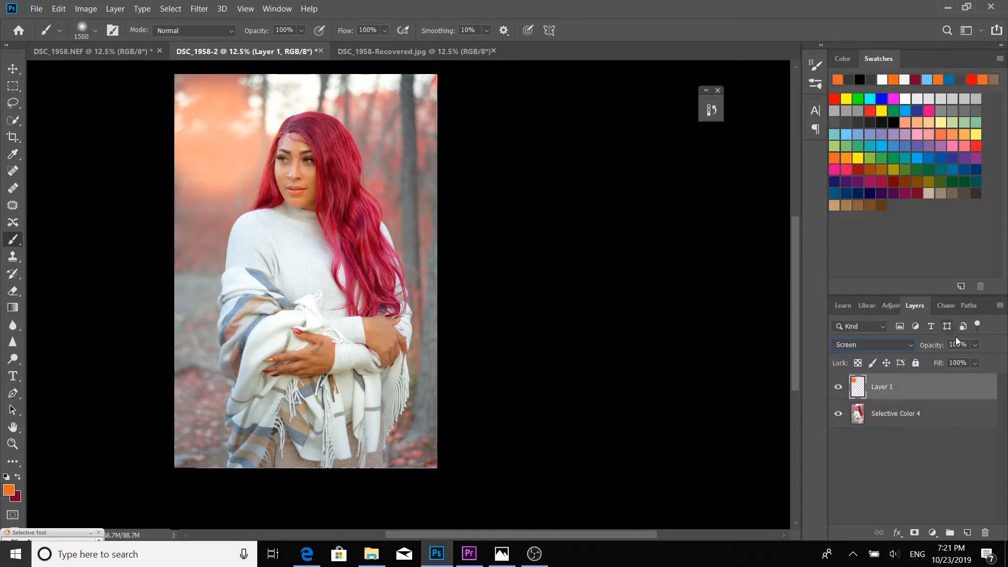
left_click(975, 345)
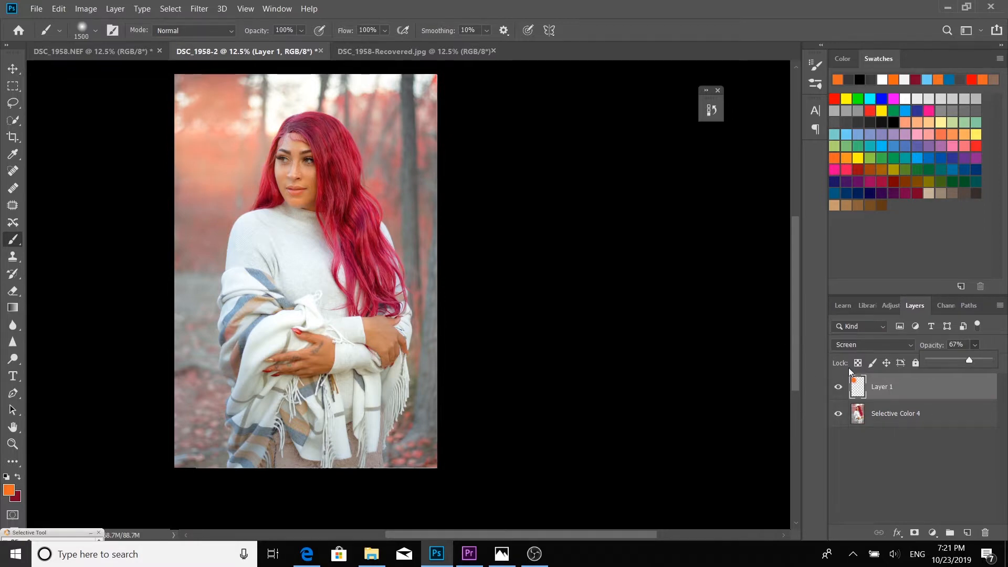
left_click(839, 387)
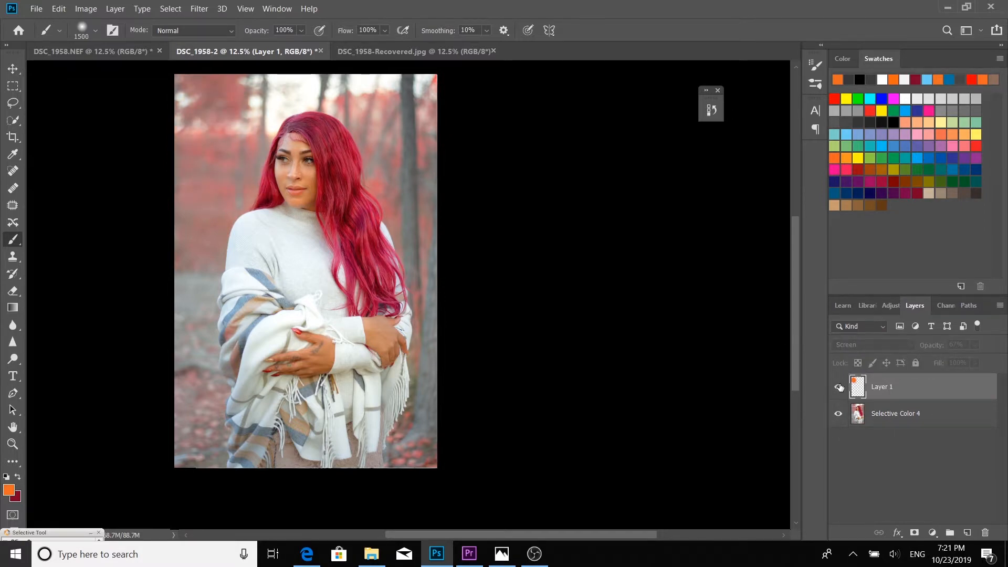
left_click(839, 387)
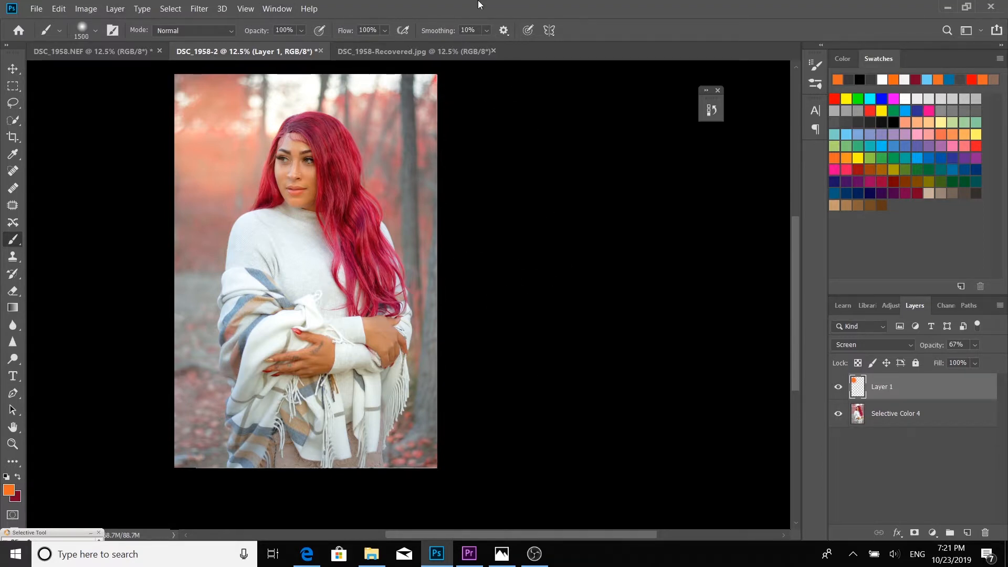
Remove the stray hair strand across the sweater above the crossed arms on the merged photo layer with a 126 px content-aware Spot Healing Brush.
left_click(938, 410)
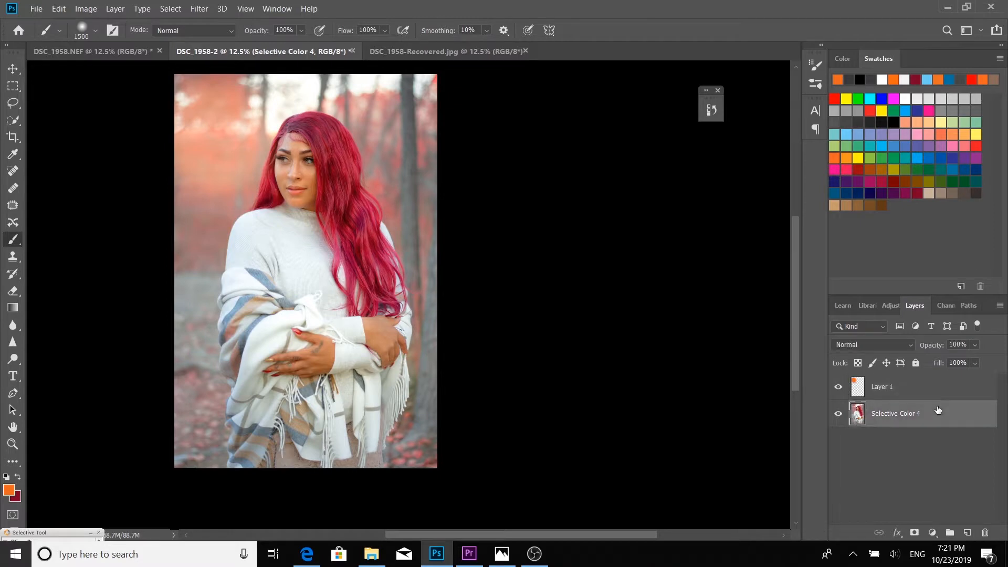
left_click(13, 170)
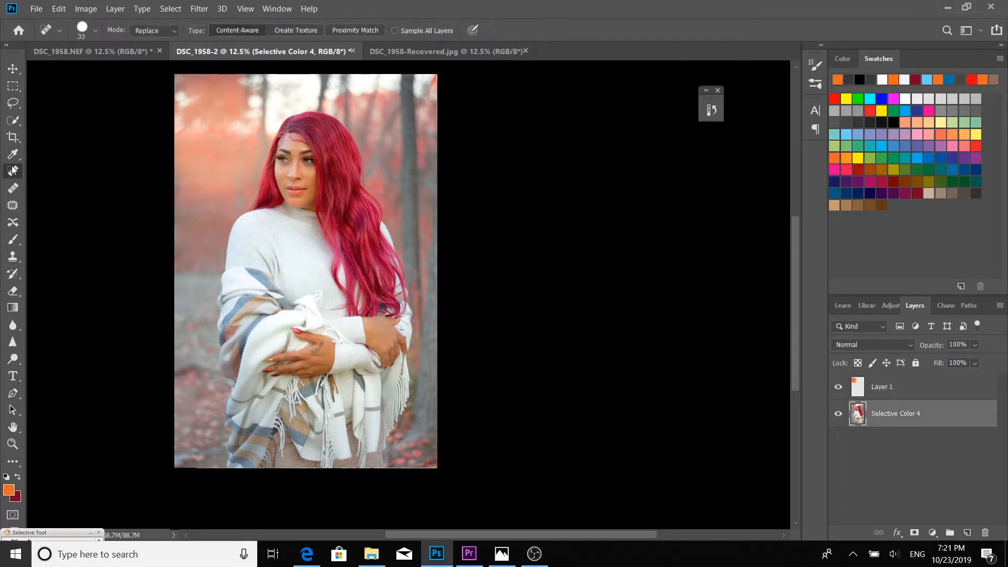
left_click(82, 28)
left_click_drag(84, 68, 93, 68)
left_click(13, 444)
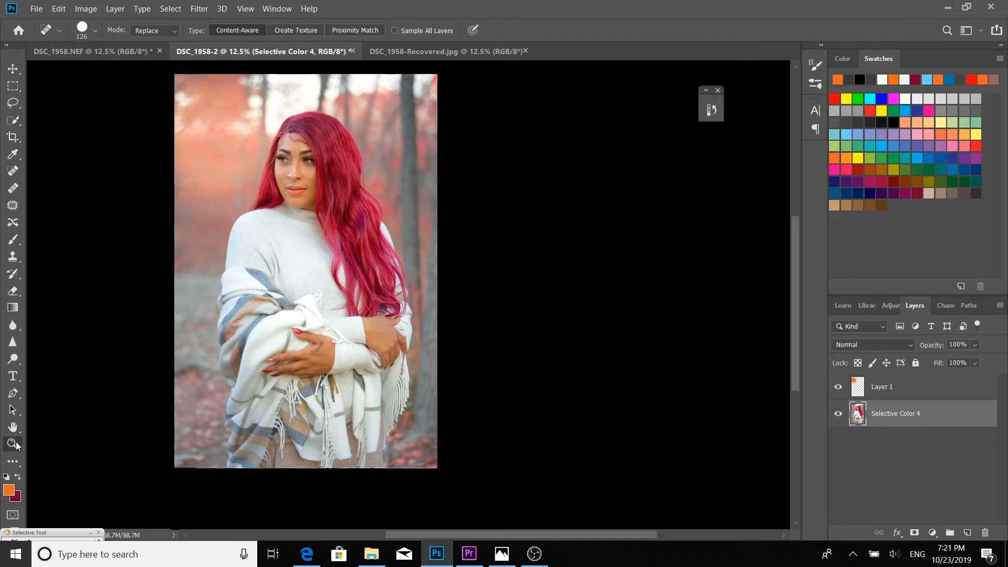
left_click(13, 444)
left_click(80, 31)
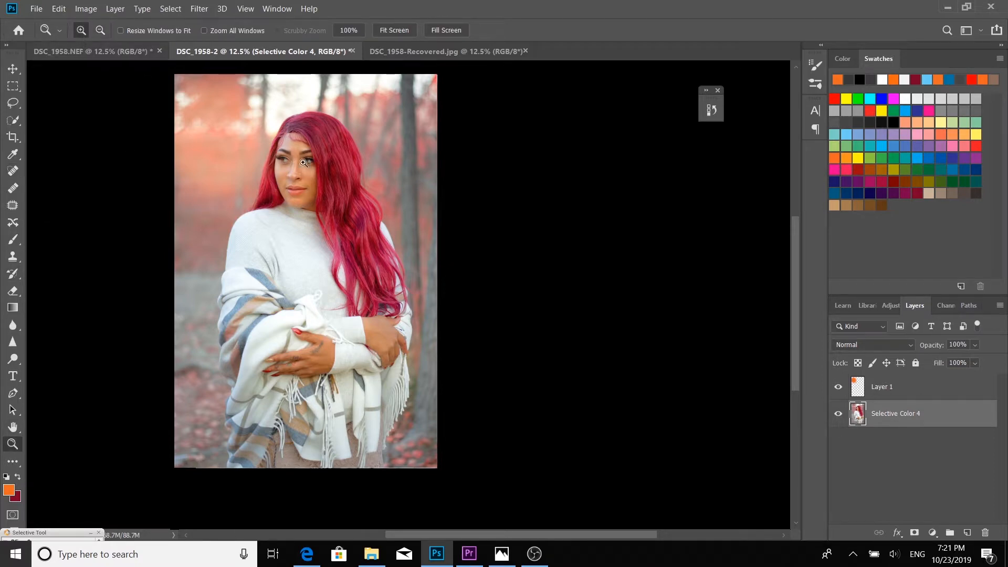
left_click(344, 262)
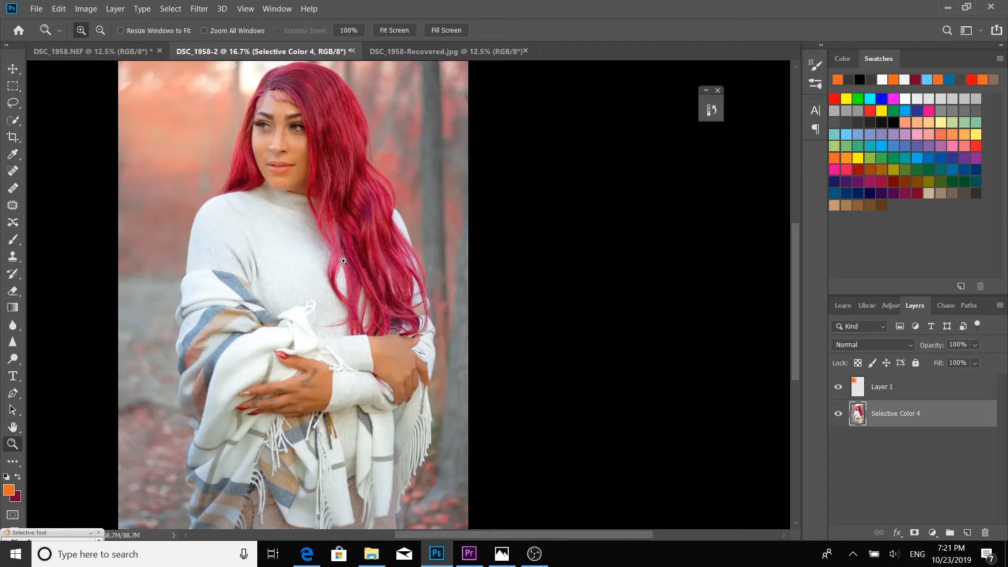
left_click(357, 331)
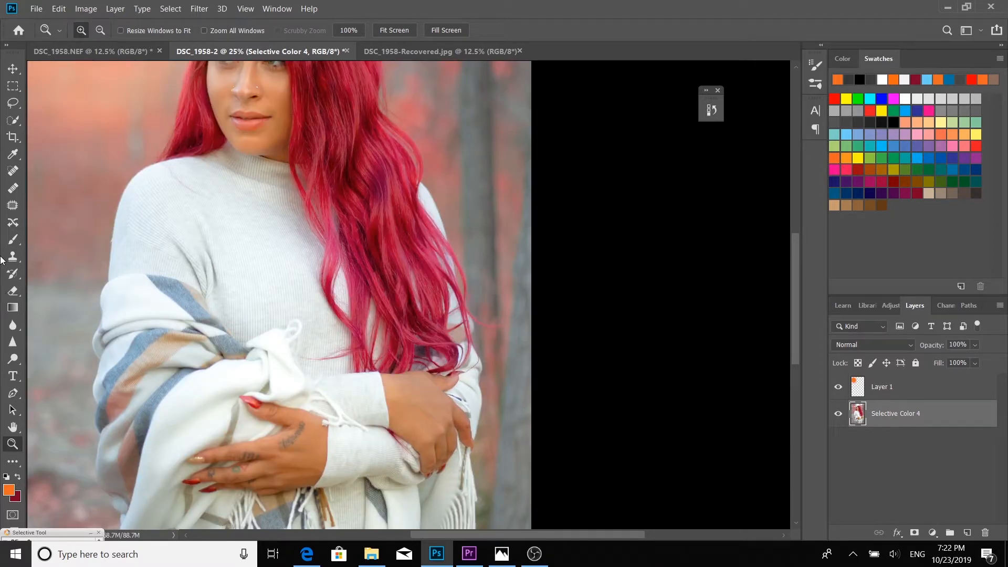
left_click(10, 175)
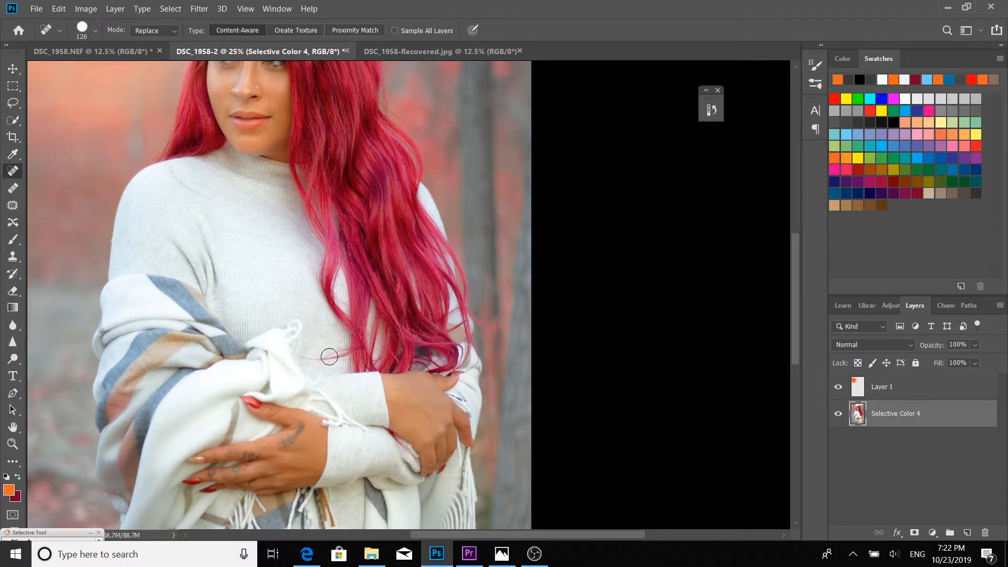
left_click_drag(310, 358, 316, 357)
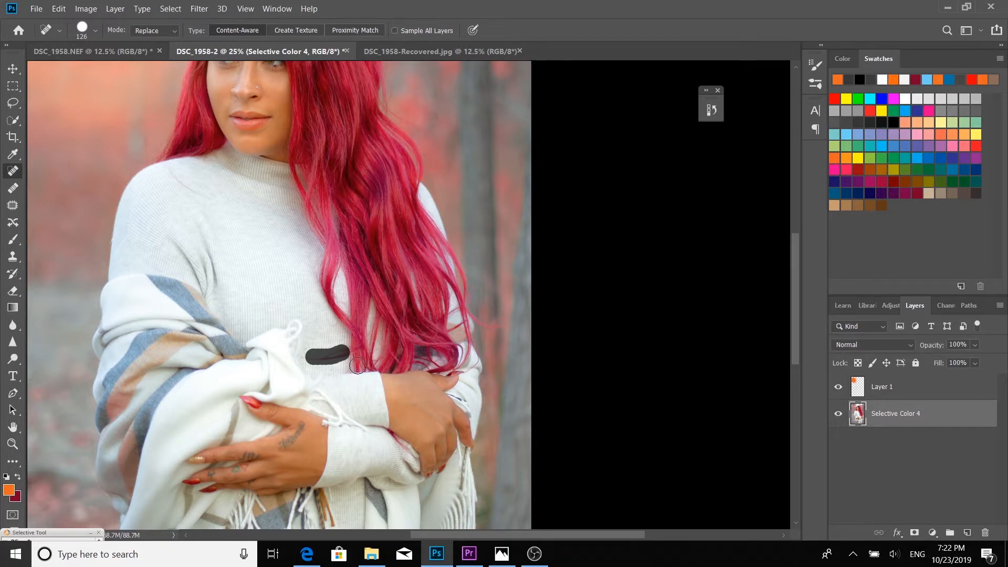
left_click(304, 358)
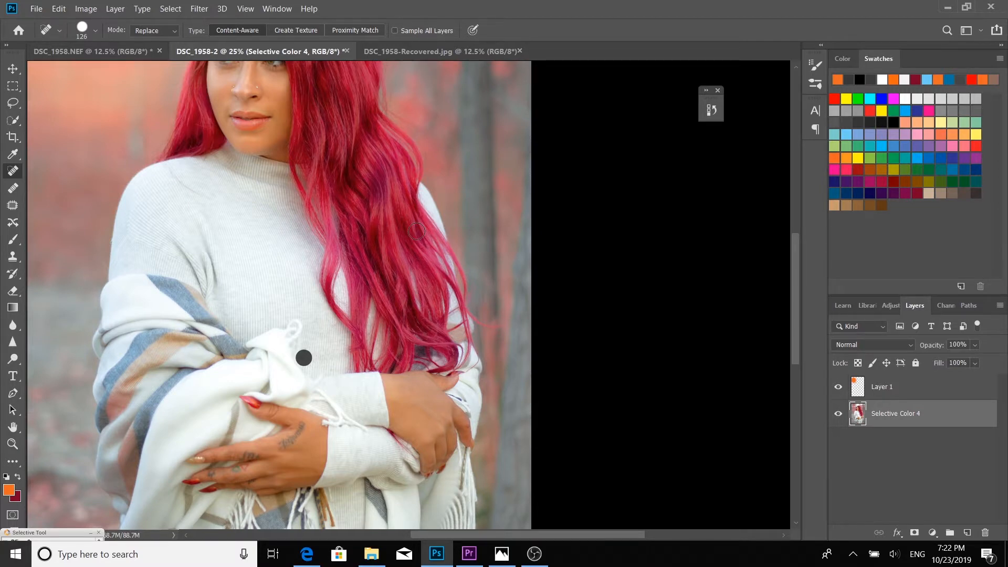
Heal the sweater's shoulder below the shorter side of the hair with the Spot Healing Brush and return to viewing the whole photo.
left_click_drag(171, 170, 204, 195)
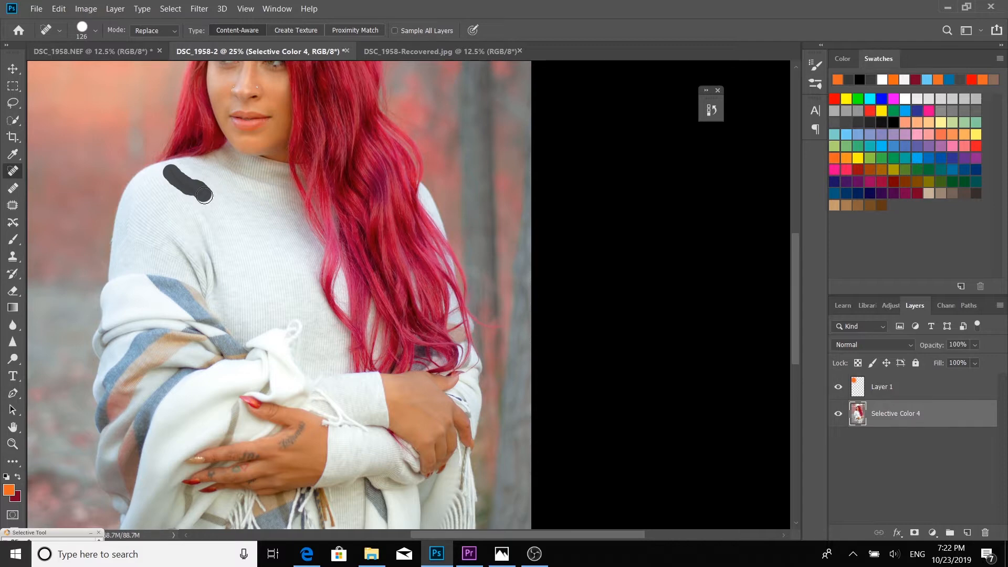
key("z")
left_click(100, 30)
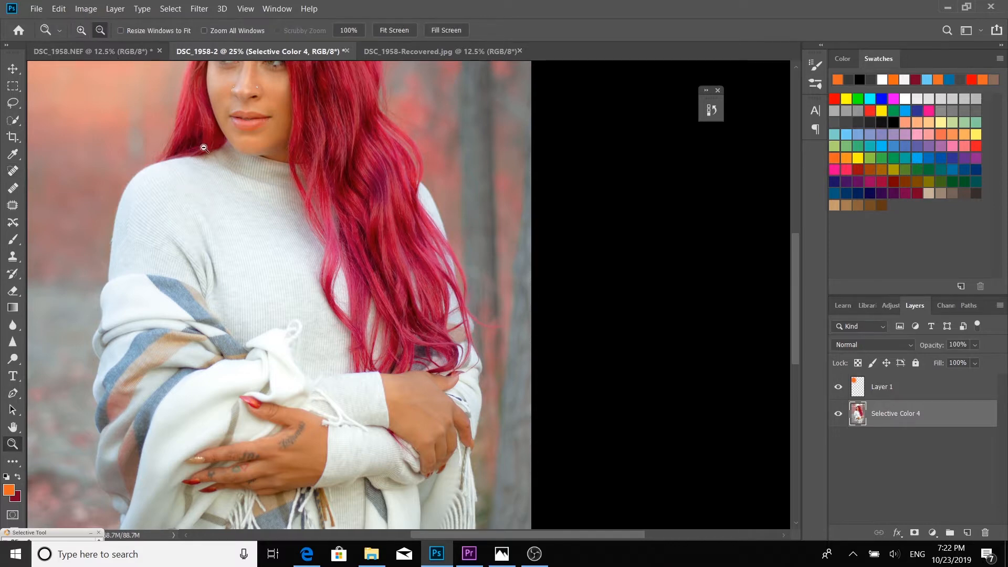
left_click(204, 148)
left_click(203, 149)
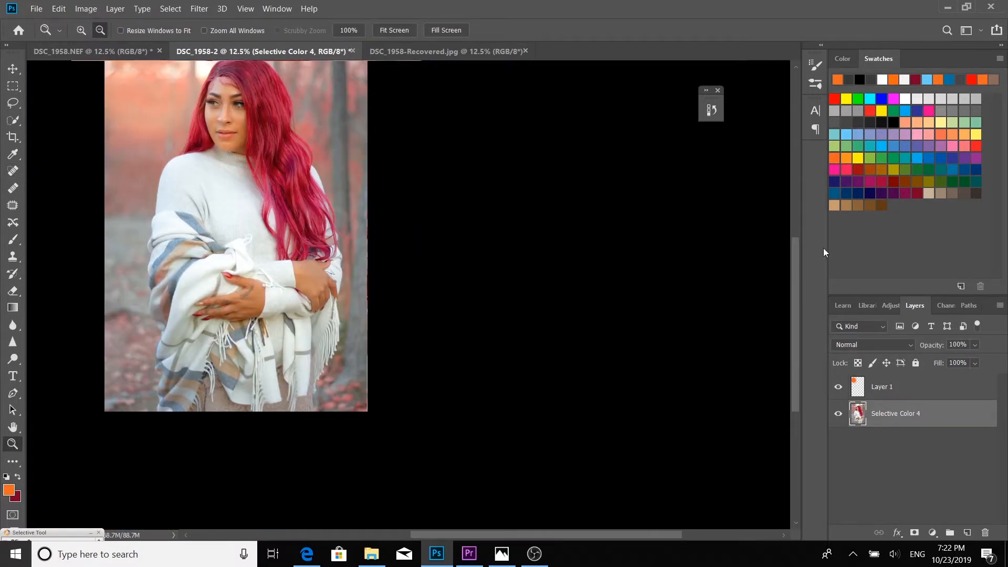
scroll(788, 273, "up", 2)
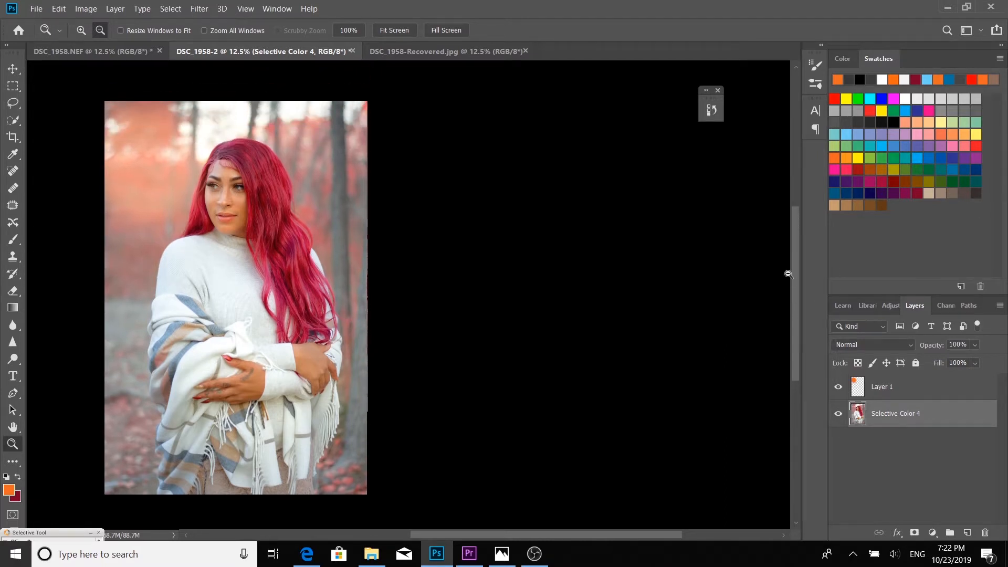
scroll(788, 281, "down", 1)
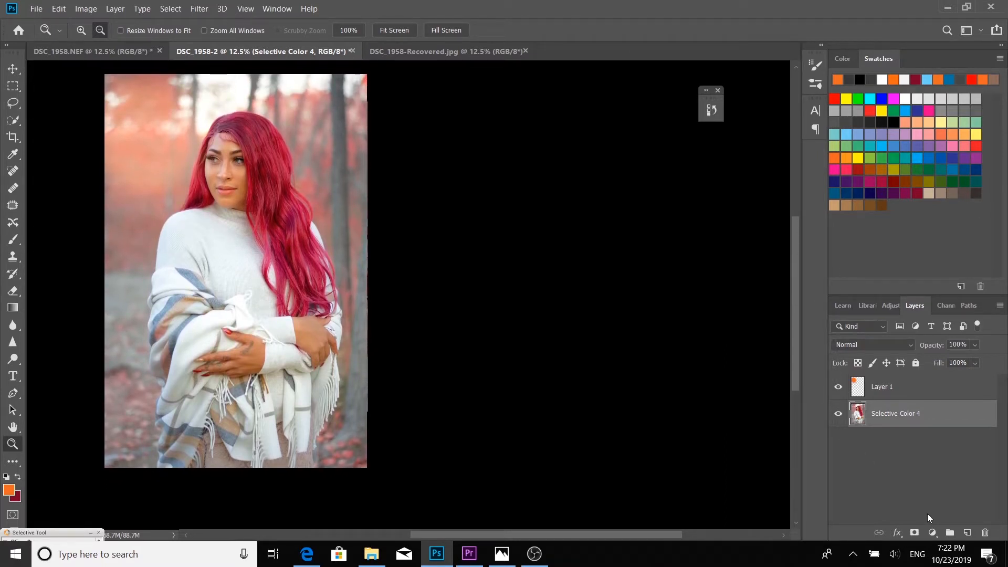
Add a Color Balance layer with midtones at -15 toward cyan and -13 toward magenta, and merge all visible layers.
left_click(933, 531)
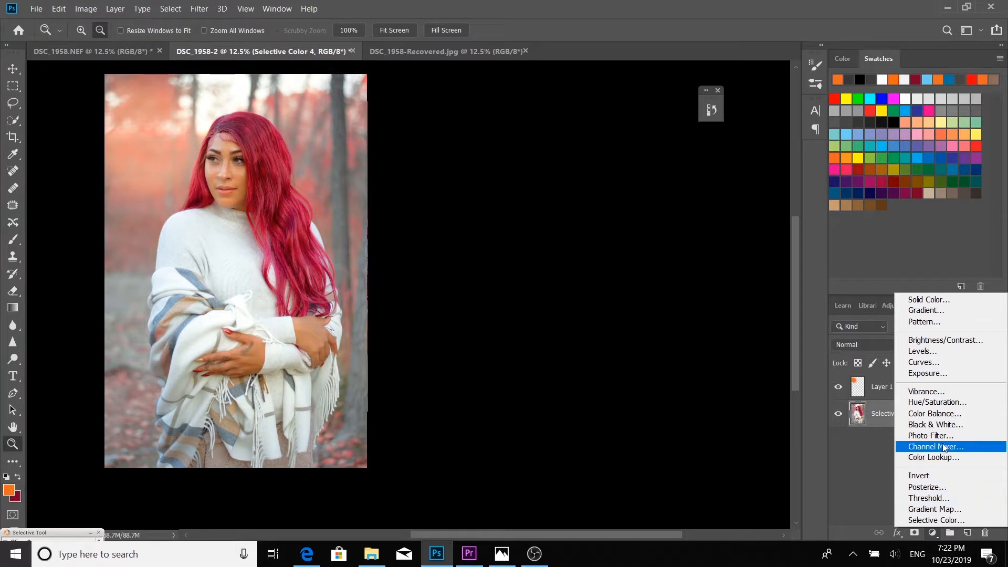
left_click(940, 413)
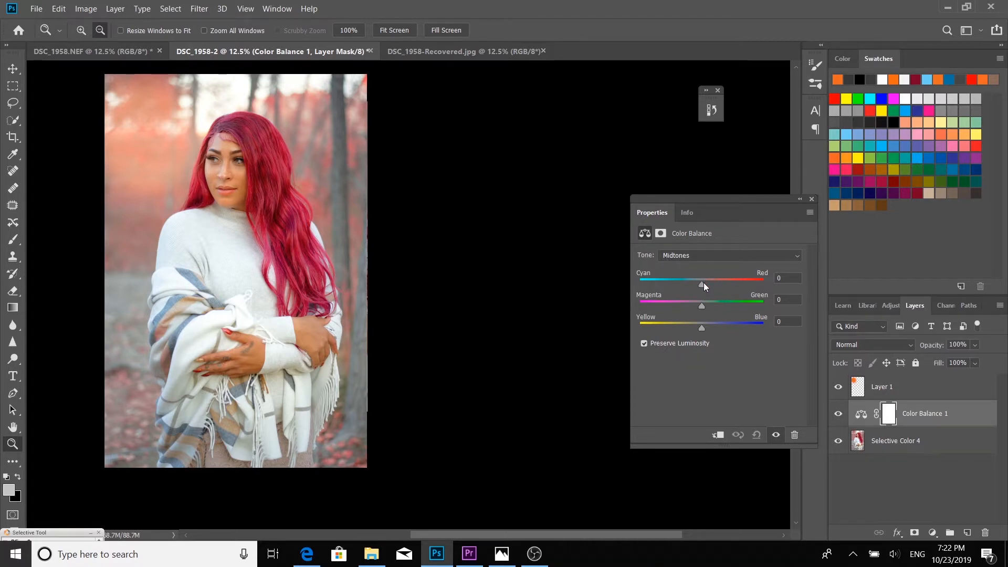
left_click_drag(702, 283, 684, 284)
left_click_drag(688, 282, 692, 281)
mouse_move(700, 304)
left_mouse_down()
mouse_move(711, 304)
mouse_move(695, 306)
left_mouse_up()
left_click(115, 8)
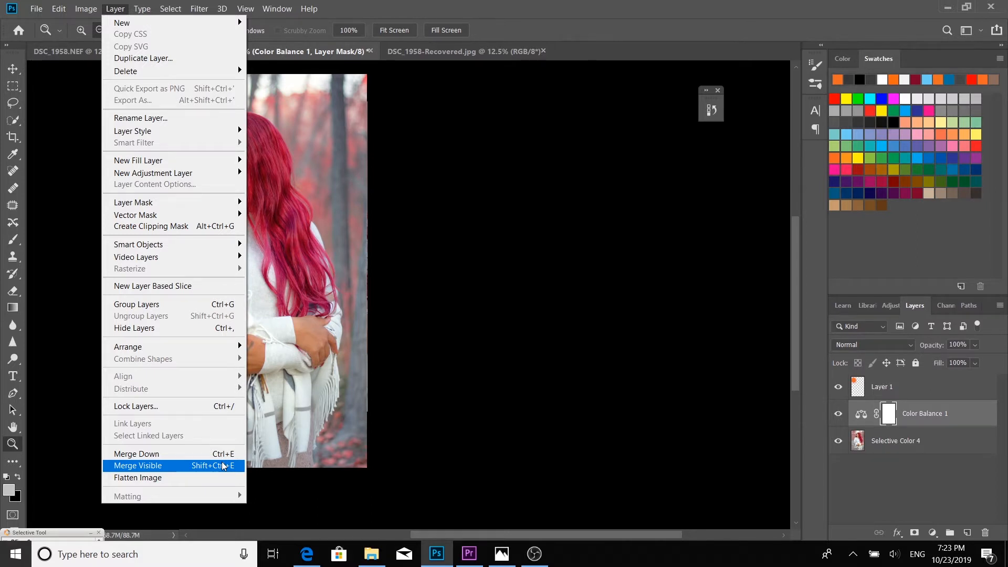
left_click(224, 466)
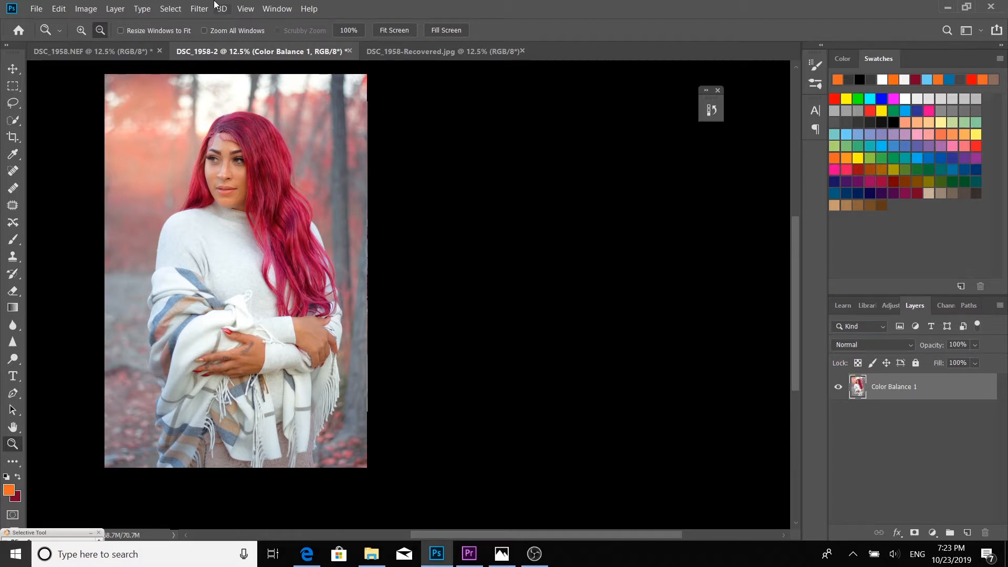
Open the Camera Raw Filter on the merged photo and place one Adjustment Brush spot, size 54 and feather 58, over the face.
left_click(200, 9)
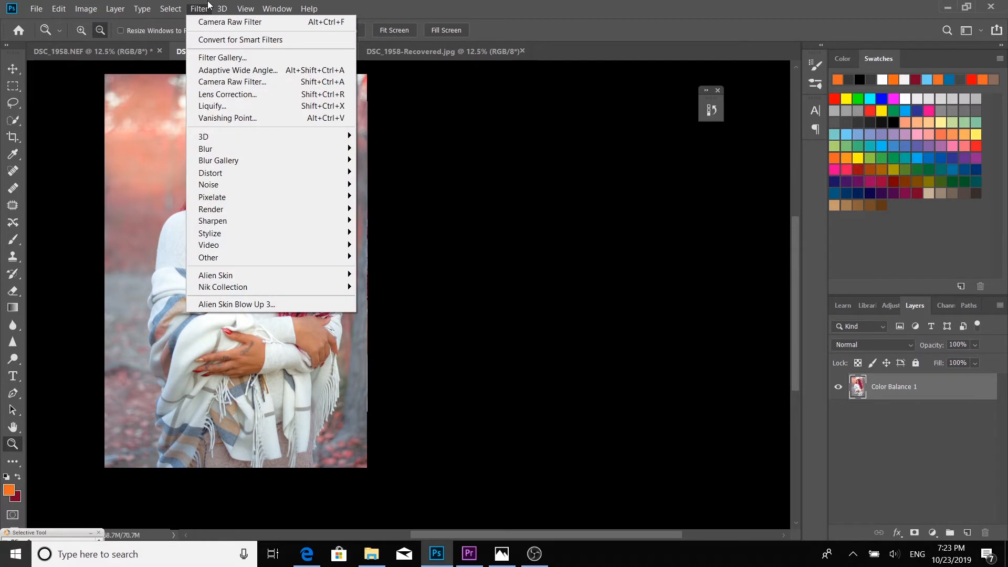
left_click(270, 88)
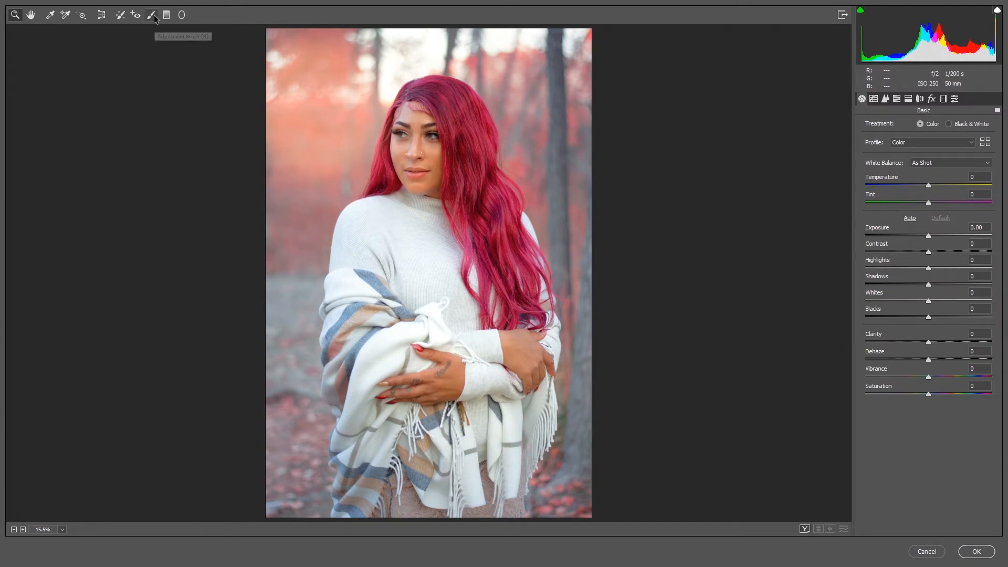
left_click(154, 17)
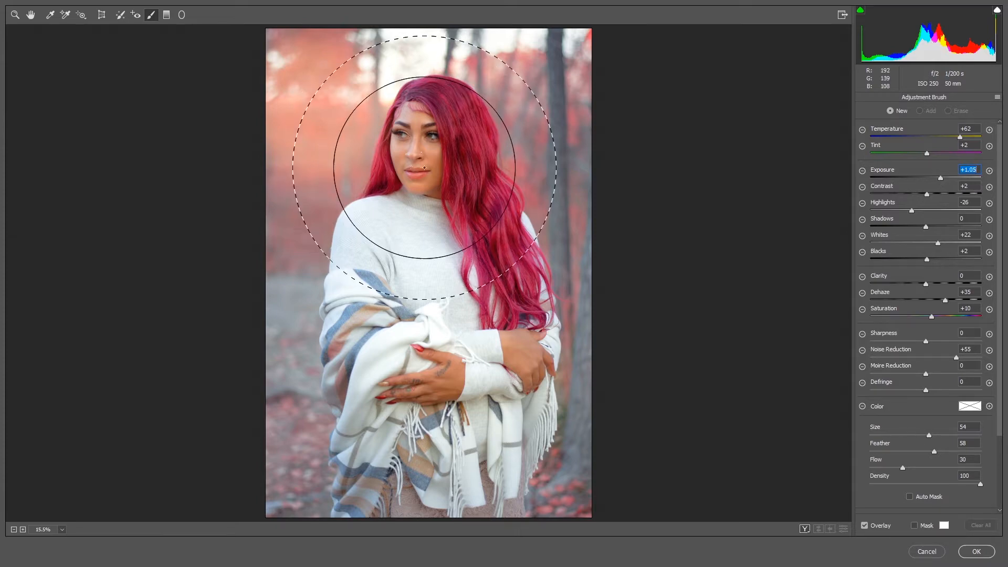
left_click(425, 168)
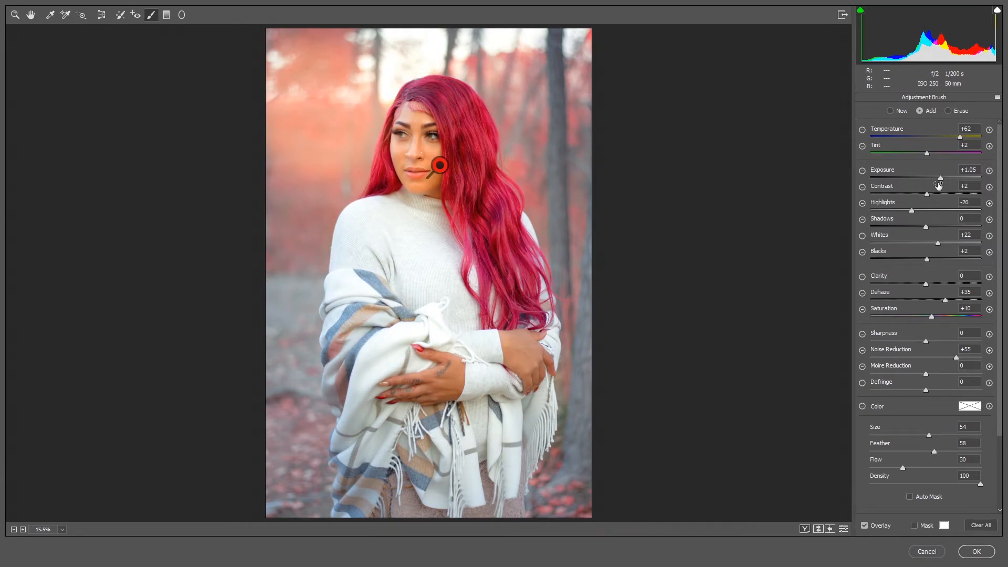
Lower the face spot's exposure to +0.15, reduce its warm temperature, and apply the Camera Raw Filter.
left_click_drag(939, 181, 930, 176)
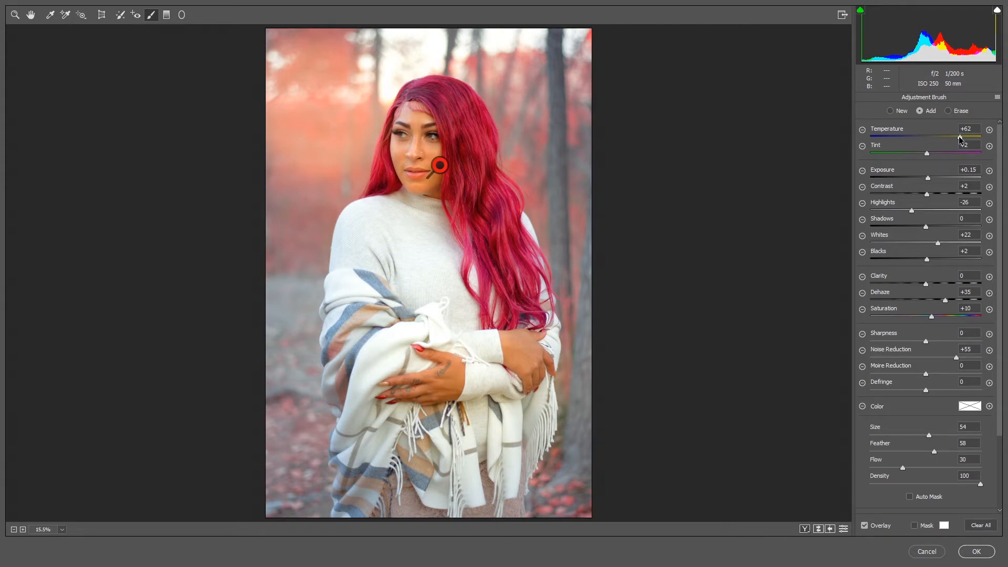
left_click_drag(959, 137, 951, 135)
left_click_drag(952, 138, 944, 138)
left_click(980, 555)
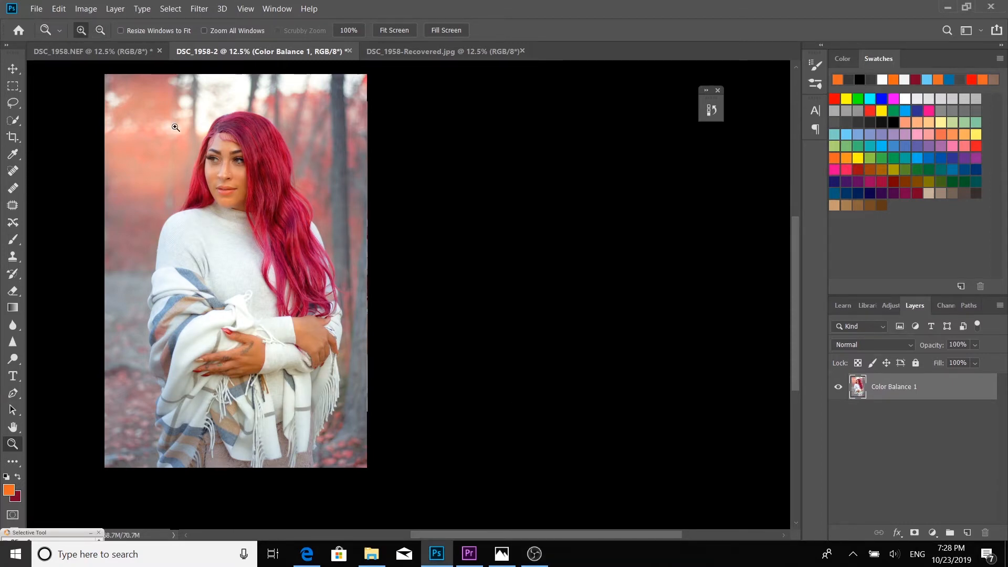
Brighten the irises of the eyes with a 55 px Dodge tool set to Midtones at 17% exposure.
left_click(207, 143)
left_click(207, 143)
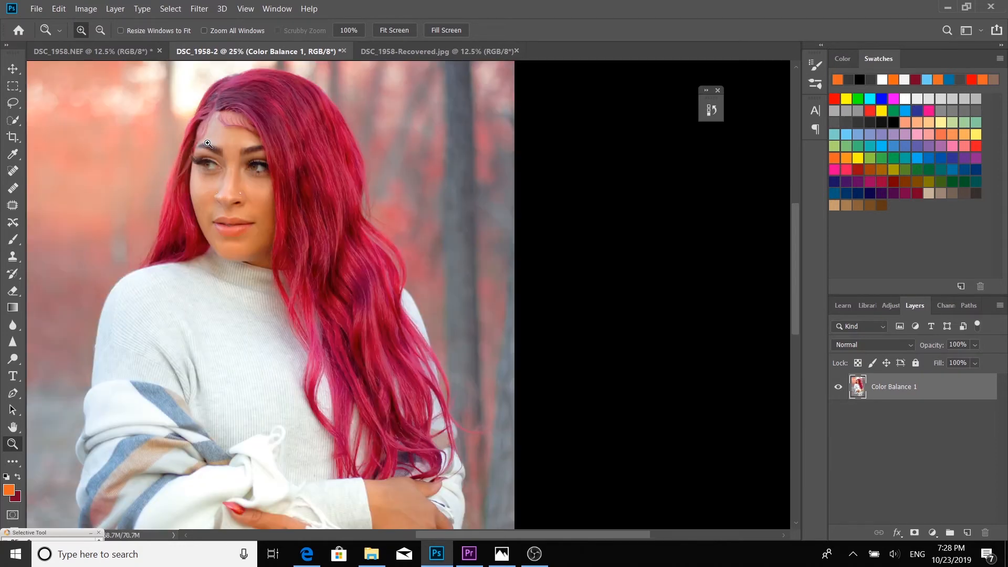
left_click(207, 143)
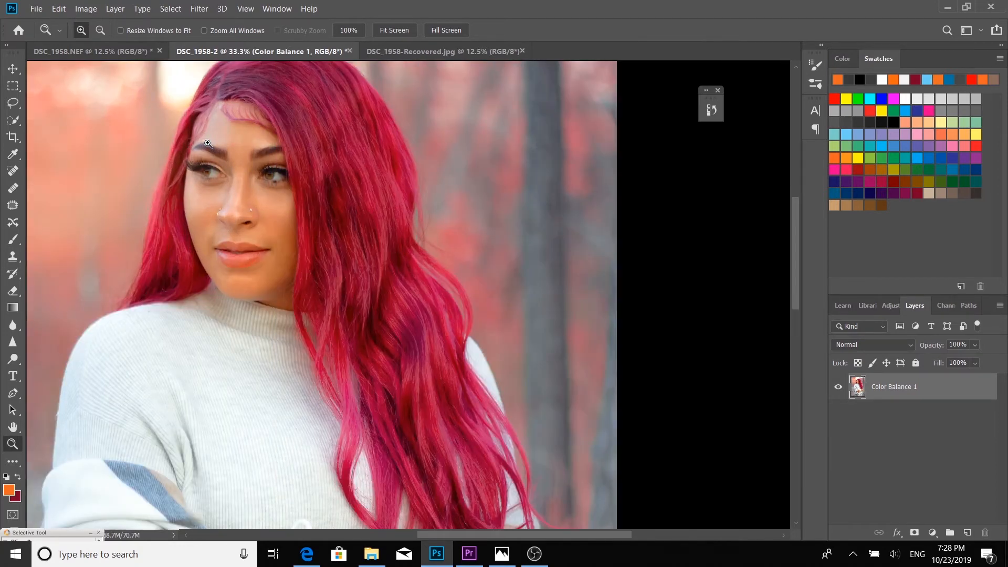
left_click(207, 143)
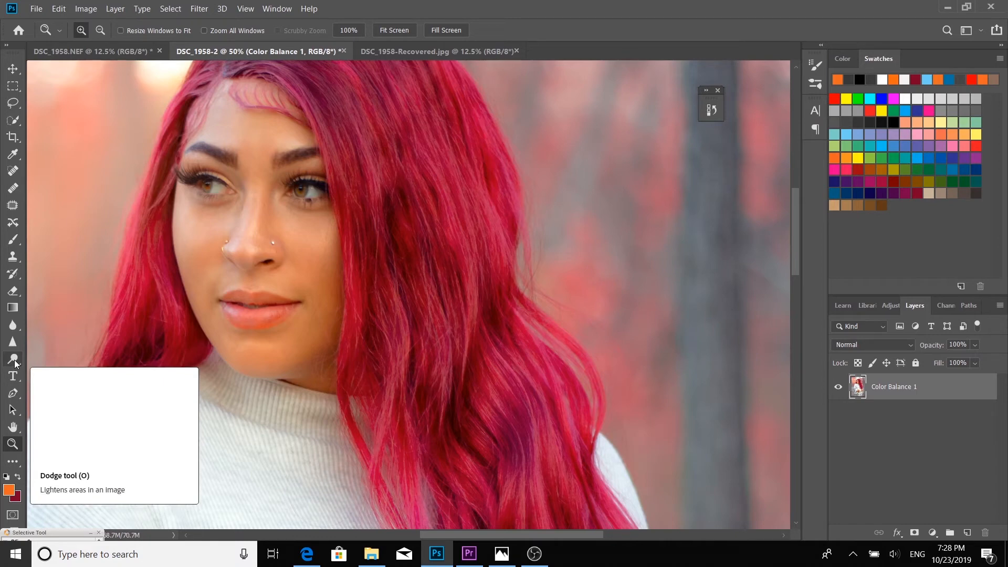
left_click(14, 361)
left_click(47, 357)
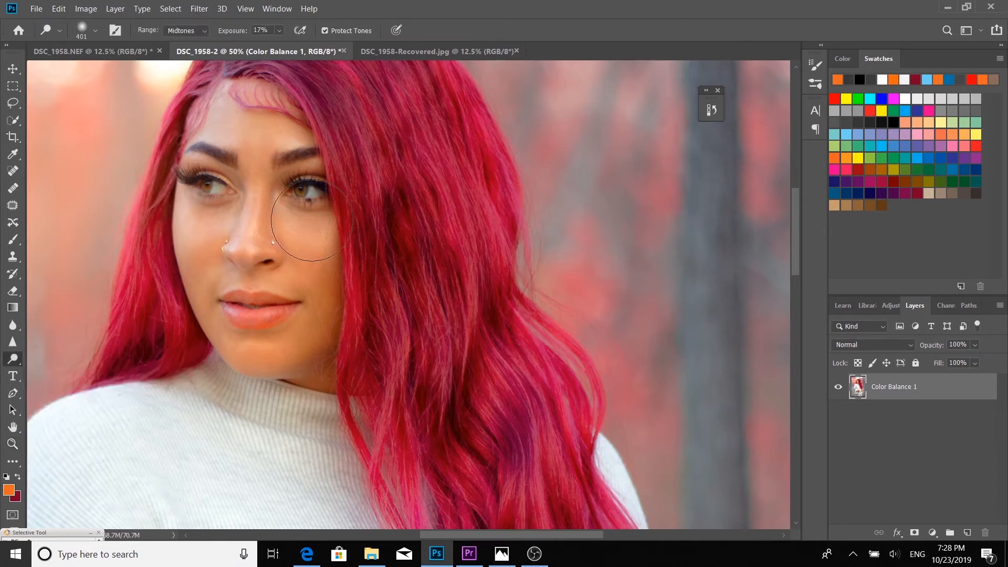
left_click(86, 31)
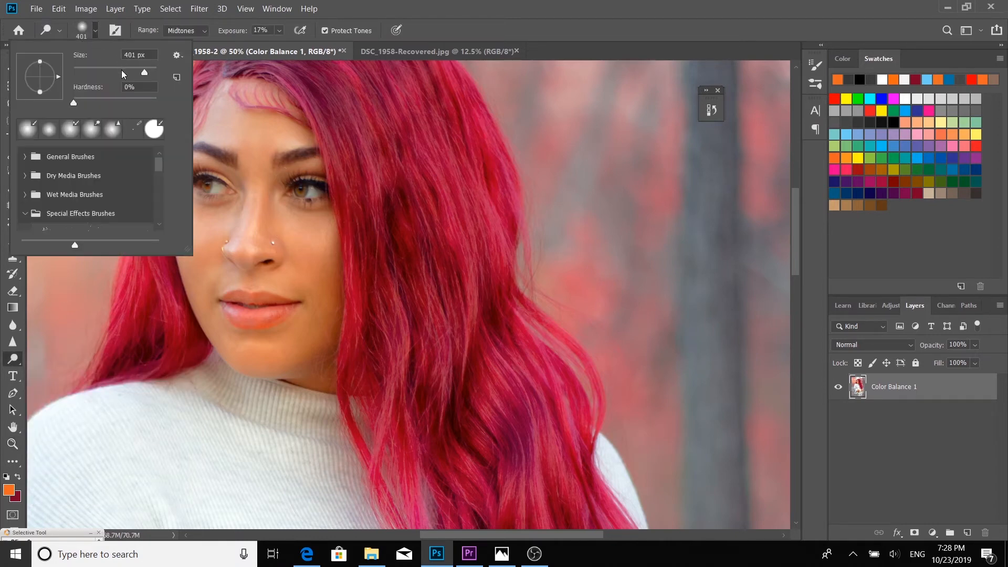
left_click(122, 72)
left_click(107, 72)
left_click(96, 72)
left_click(300, 191)
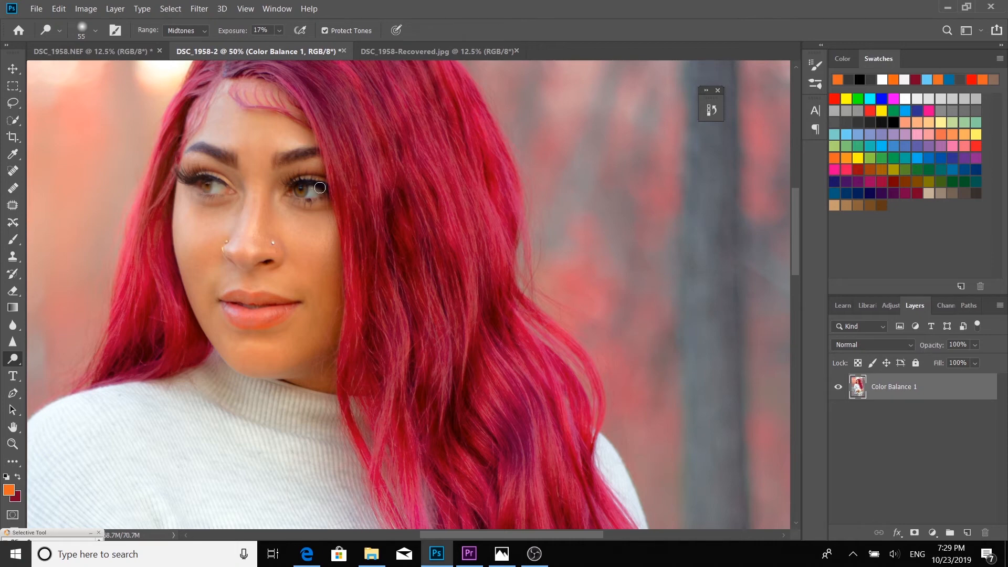
left_click(18, 344)
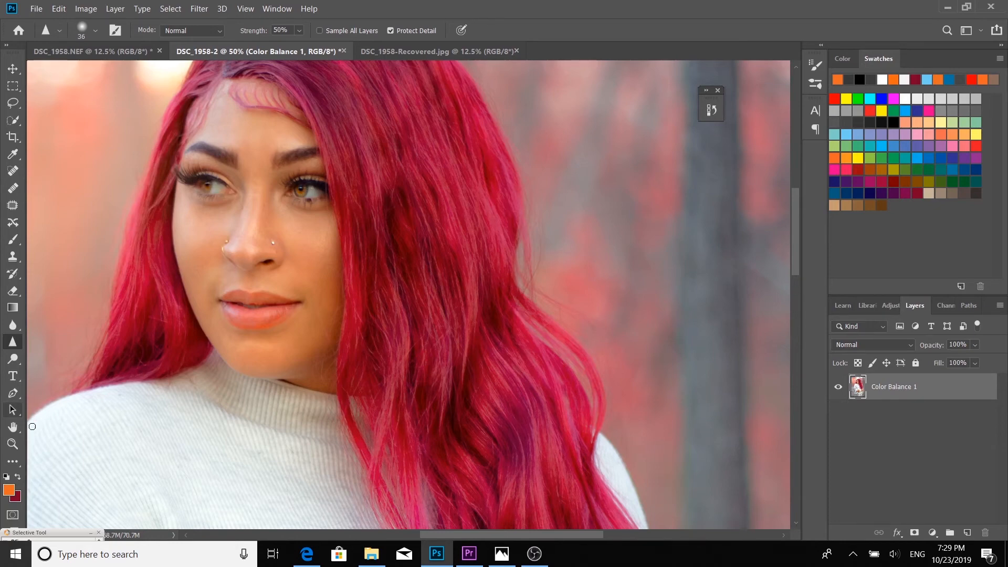
Return to viewing the whole photo at 12.5% and examine the retouched portrait.
left_click(13, 443)
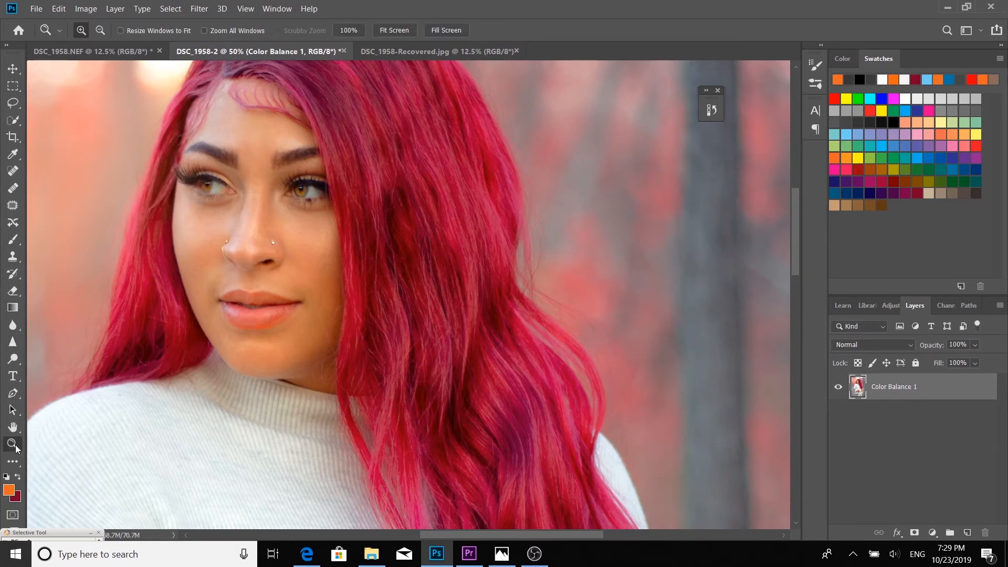
left_click(100, 30)
left_click(233, 221)
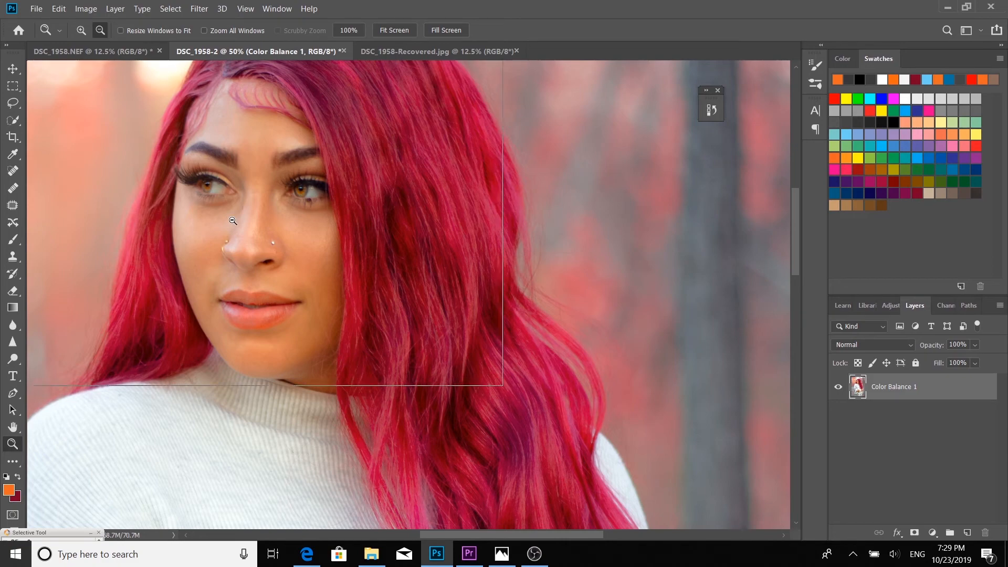
left_click(233, 221)
left_click(232, 221)
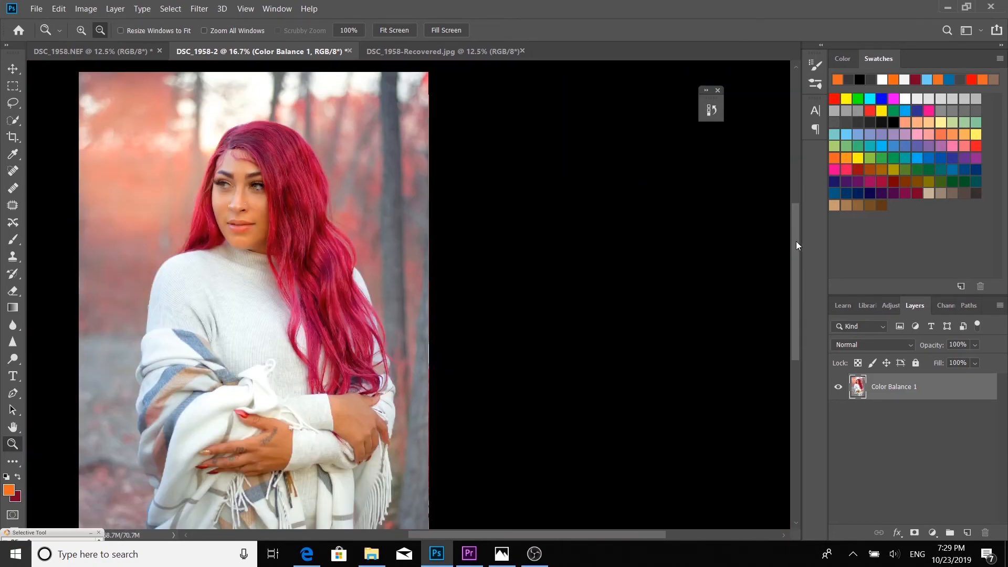
left_click(323, 298)
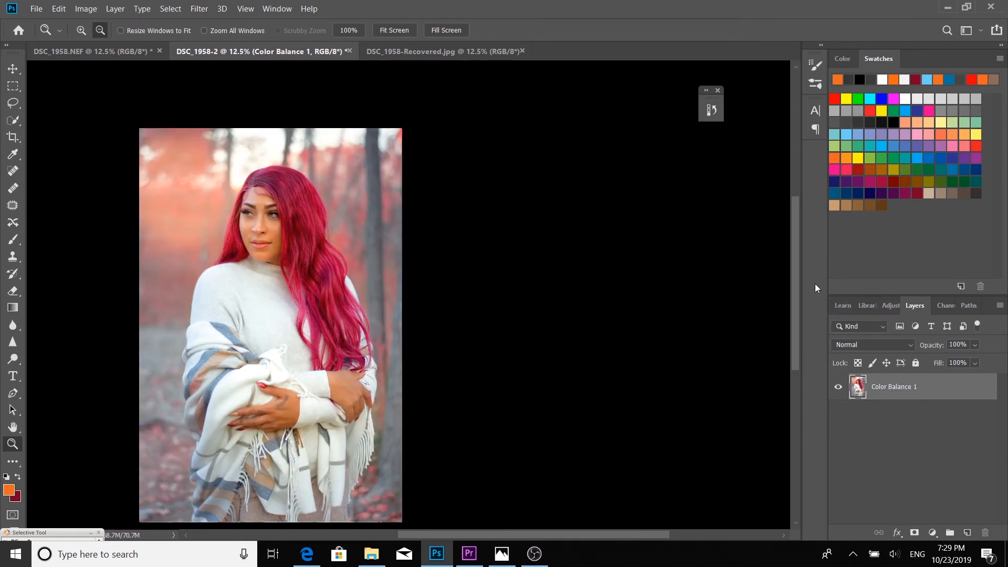
left_click_drag(796, 277, 798, 294)
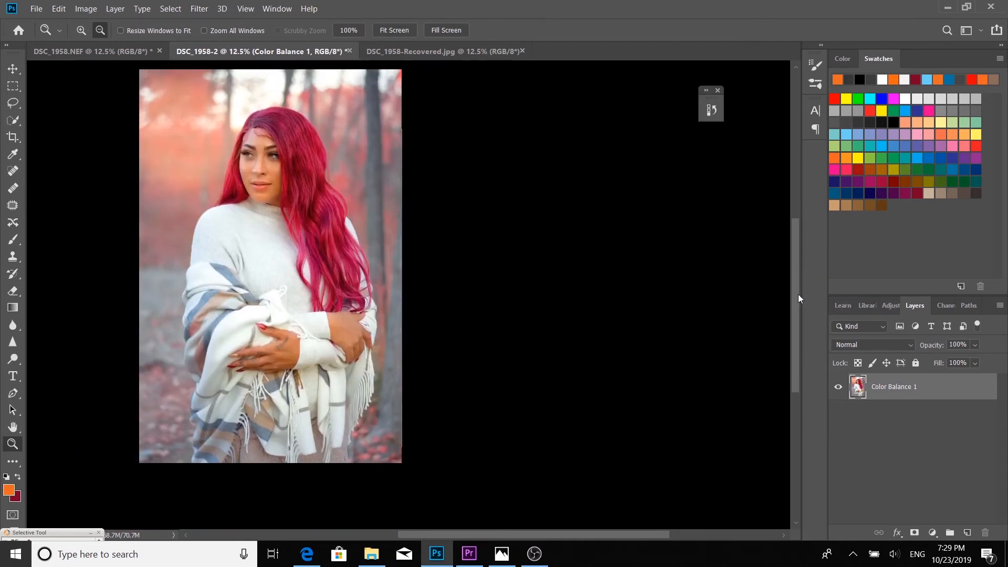
Add a Curves adjustment layer with the black point moved slightly inward to deepen the shadows, and compare the photo with and without it.
left_click(931, 533)
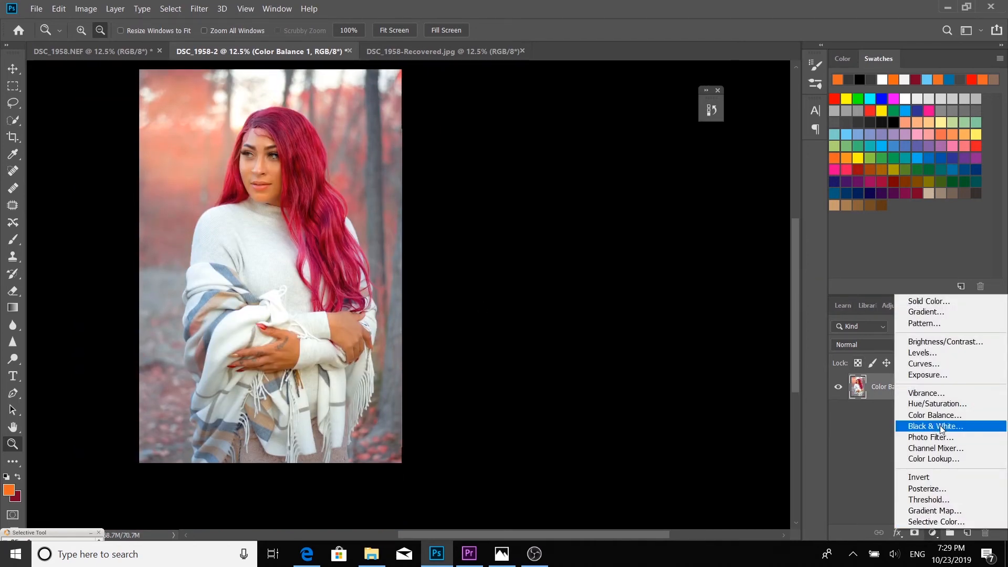
left_click(953, 367)
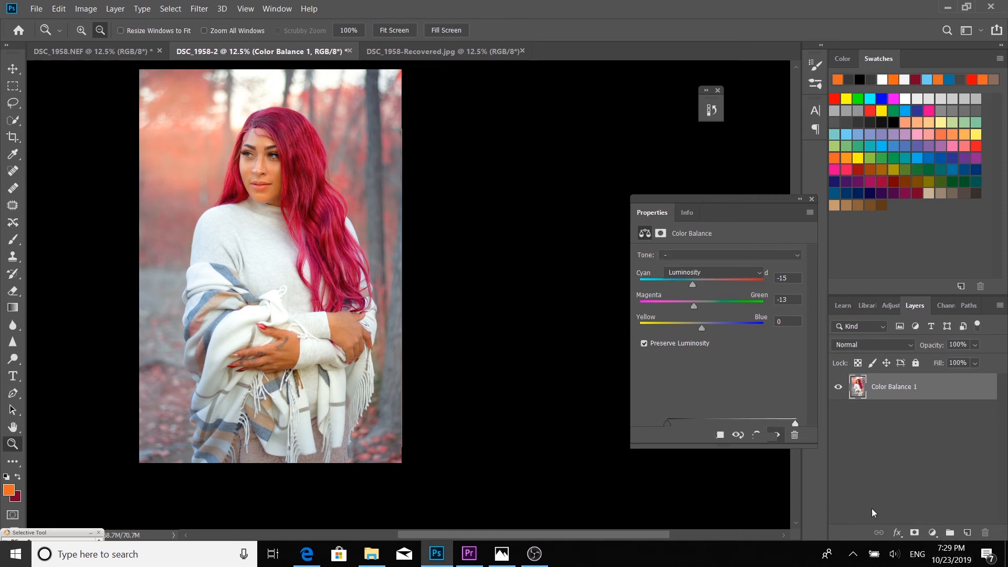
left_click(931, 531)
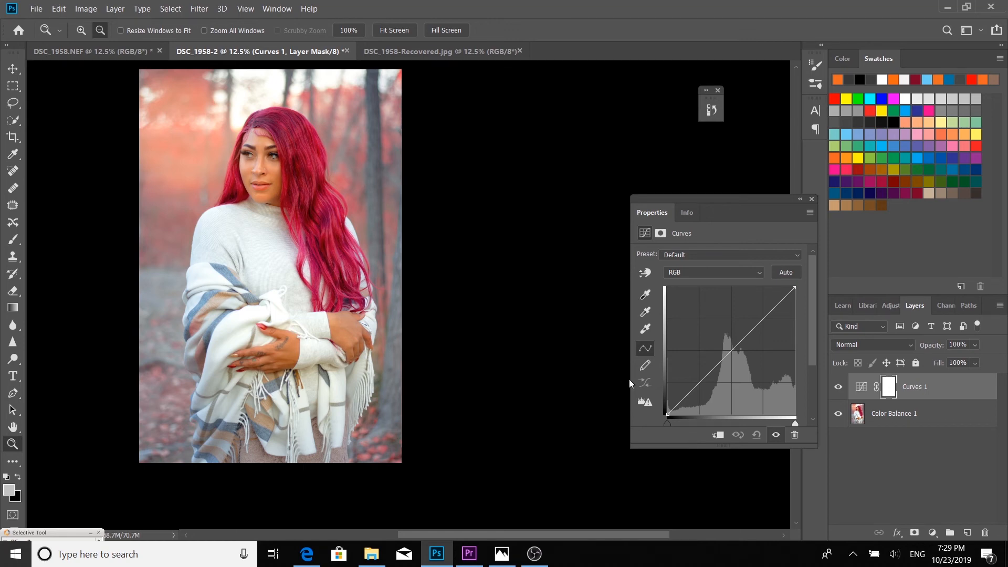
left_click(812, 200)
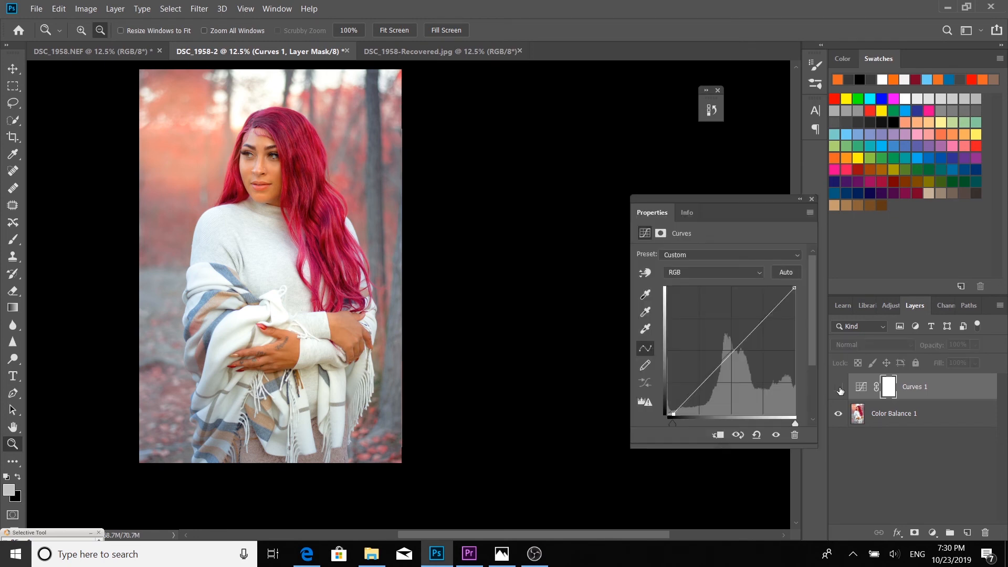
left_click(839, 388)
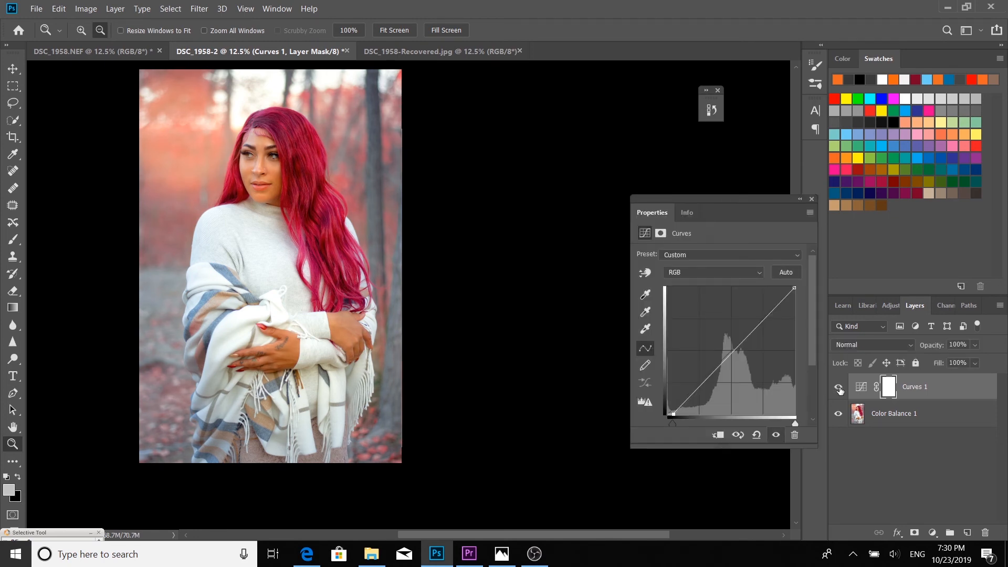
left_click(812, 199)
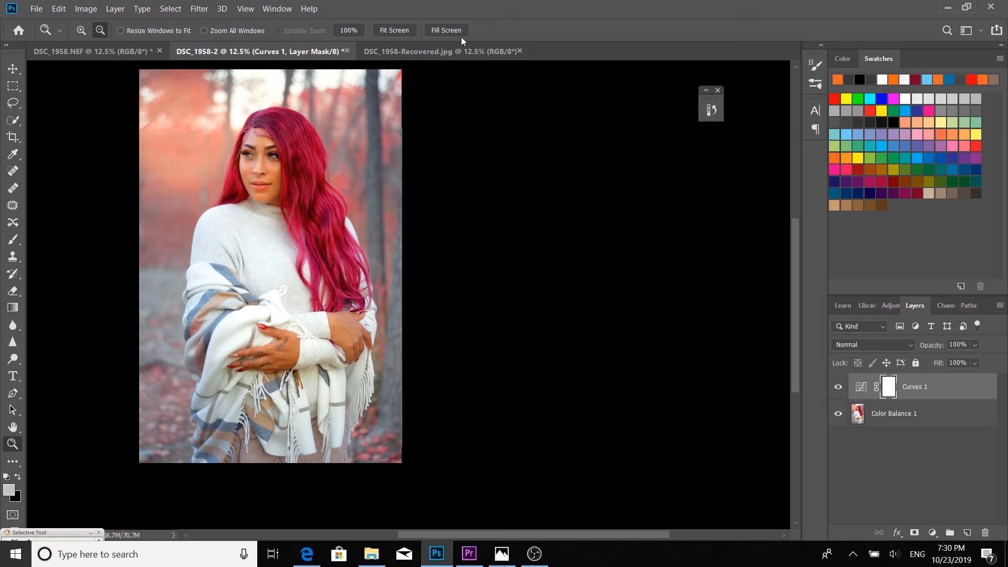
Compare the edited DSC_1958-2 portrait with the original DSC_1958.NEF photo, ending on the edited version.
left_click(80, 56)
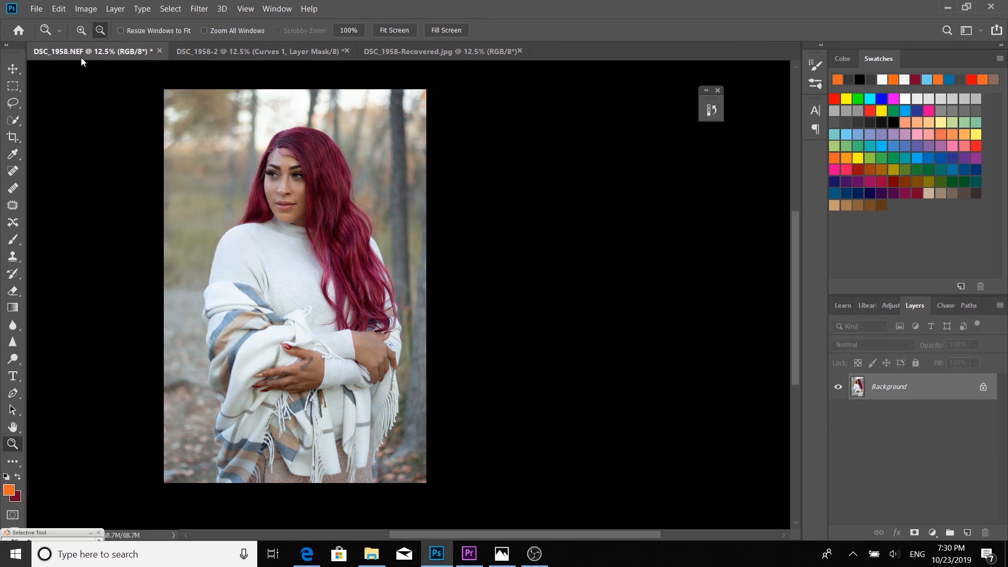
left_click(201, 48)
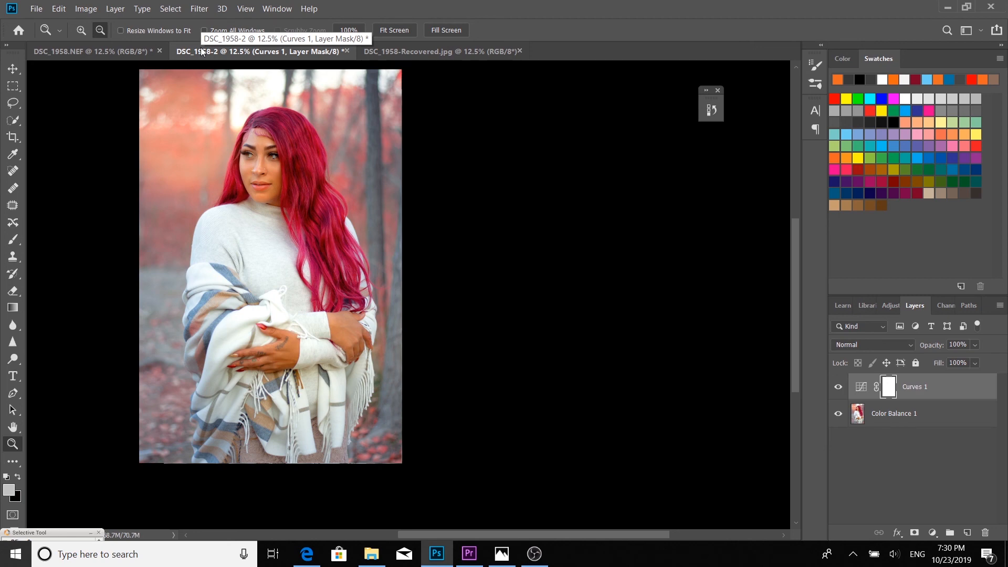
left_click(103, 52)
left_click(225, 49)
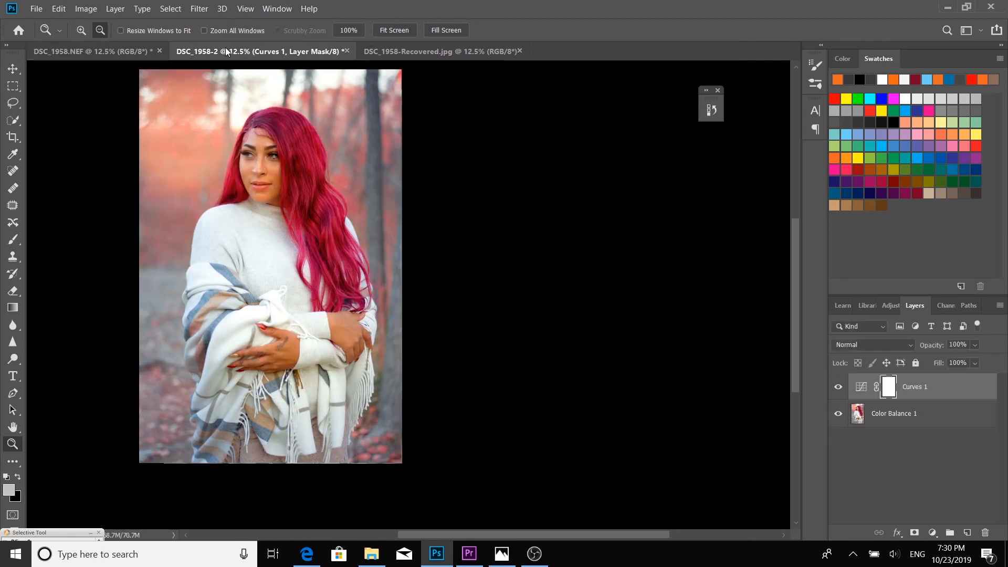